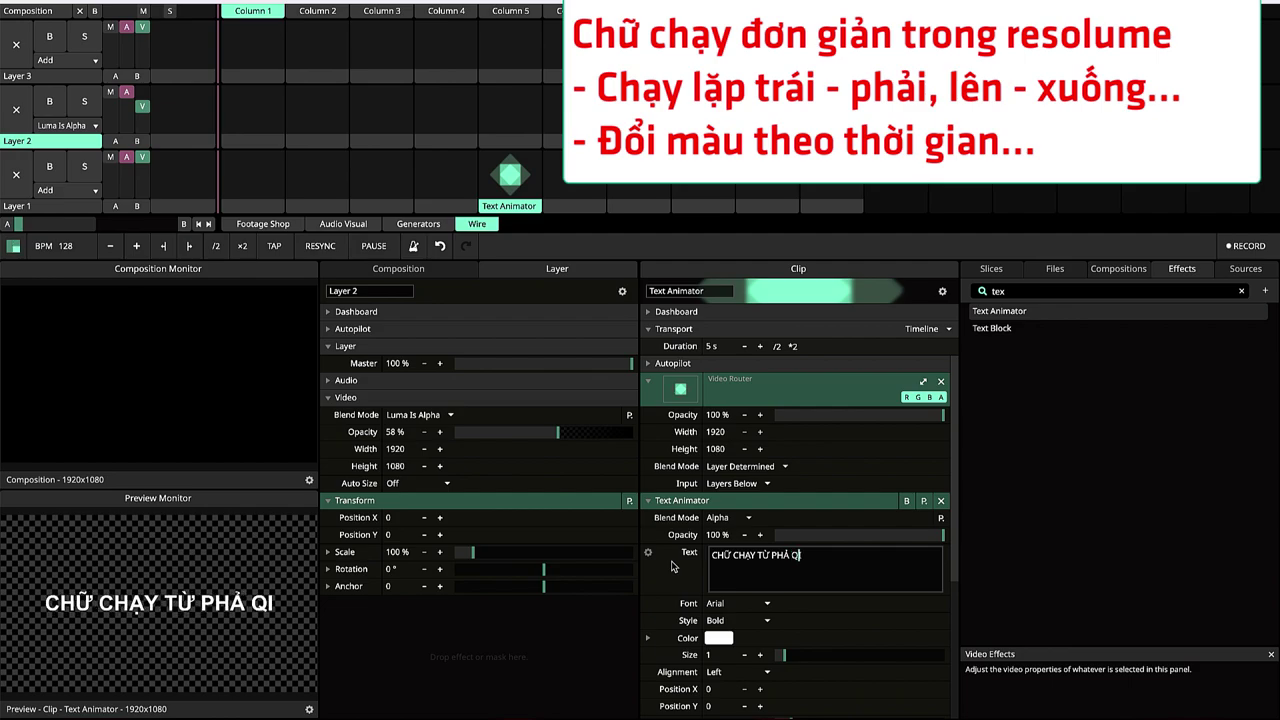
# Step: Correct the unfinished last word of the Text Animator text so that it reads "CHỮ CHẠY TỪ PHẢI"
pyautogui.press('BackSpace')
pyautogui.press('BackSpace')
pyautogui.press('BackSpace')
pyautogui.press('BackSpace')
pyautogui.press('BackSpace')
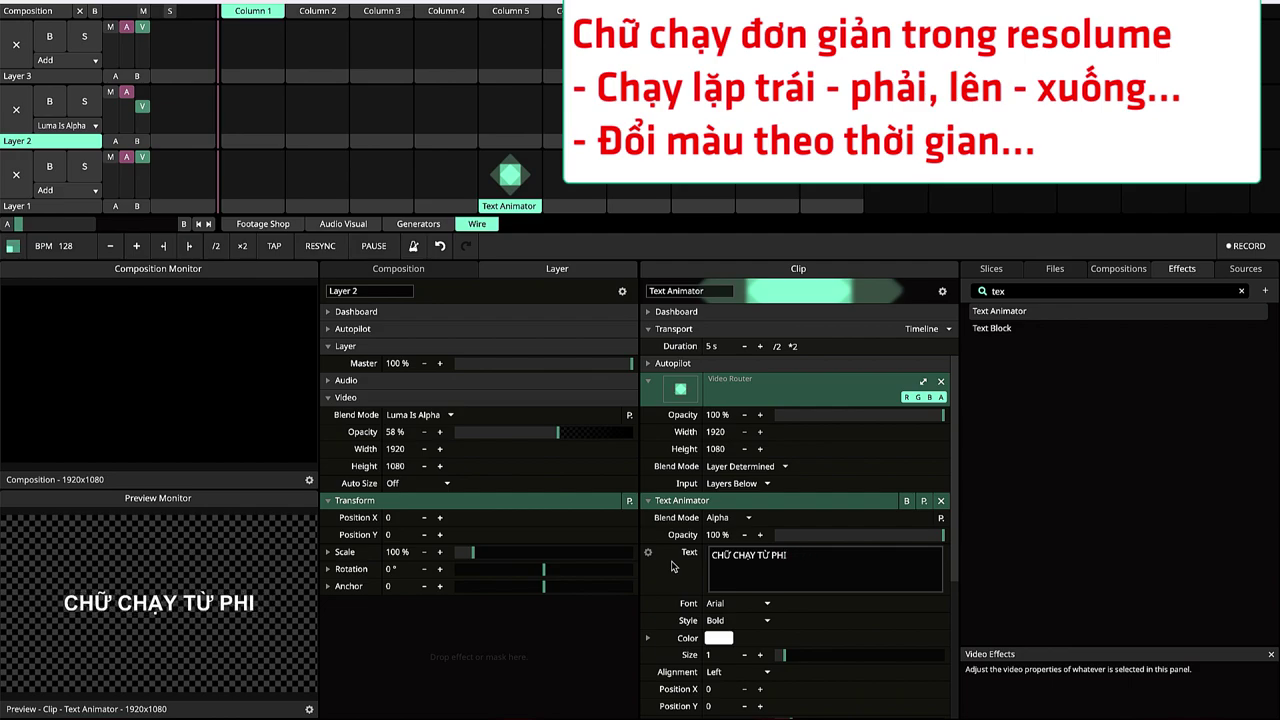
pyautogui.press('BackSpace')
pyautogui.write('Ả')
pyautogui.press('BackSpace')
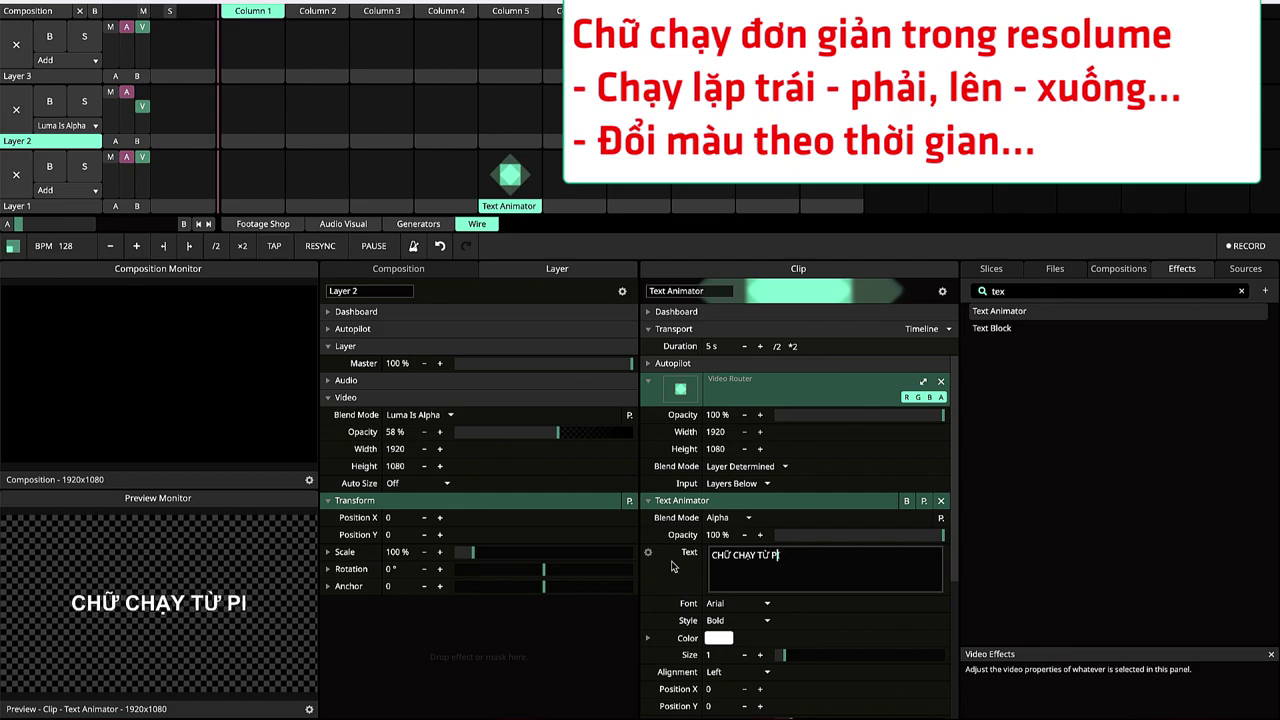
pyautogui.press('BackSpace')
pyautogui.press('BackSpace')
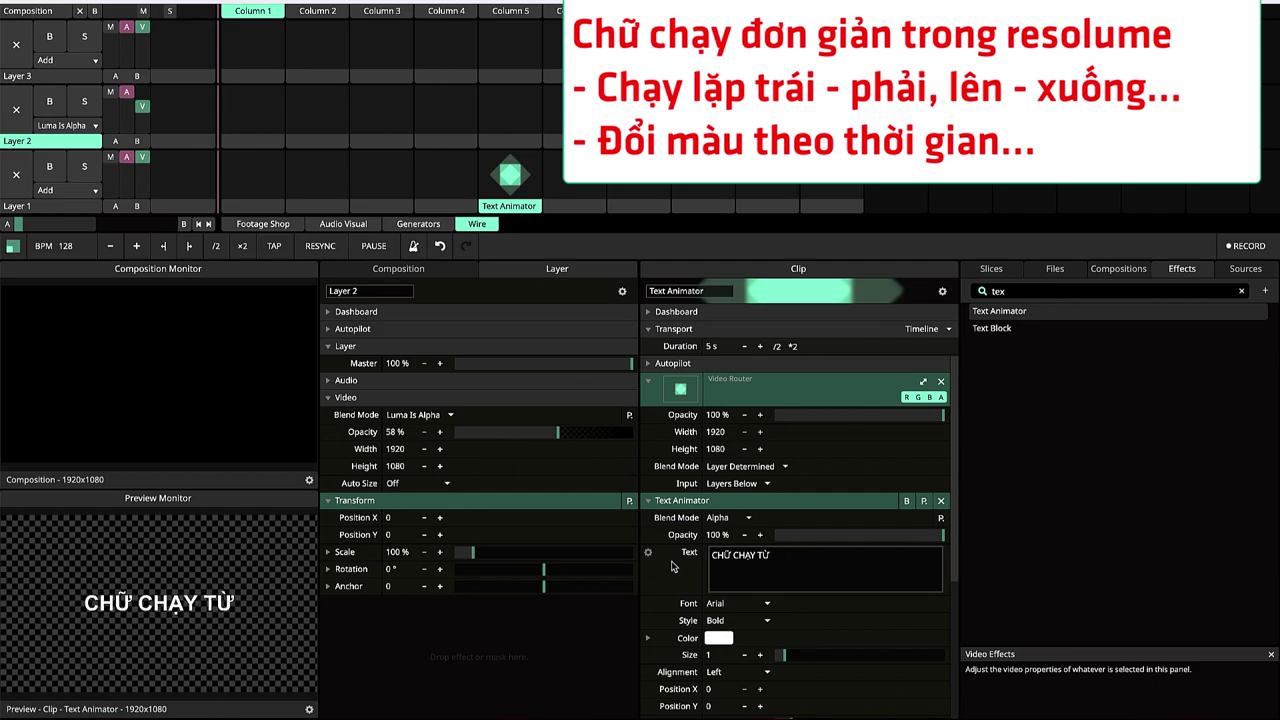
pyautogui.write('PHẢI')
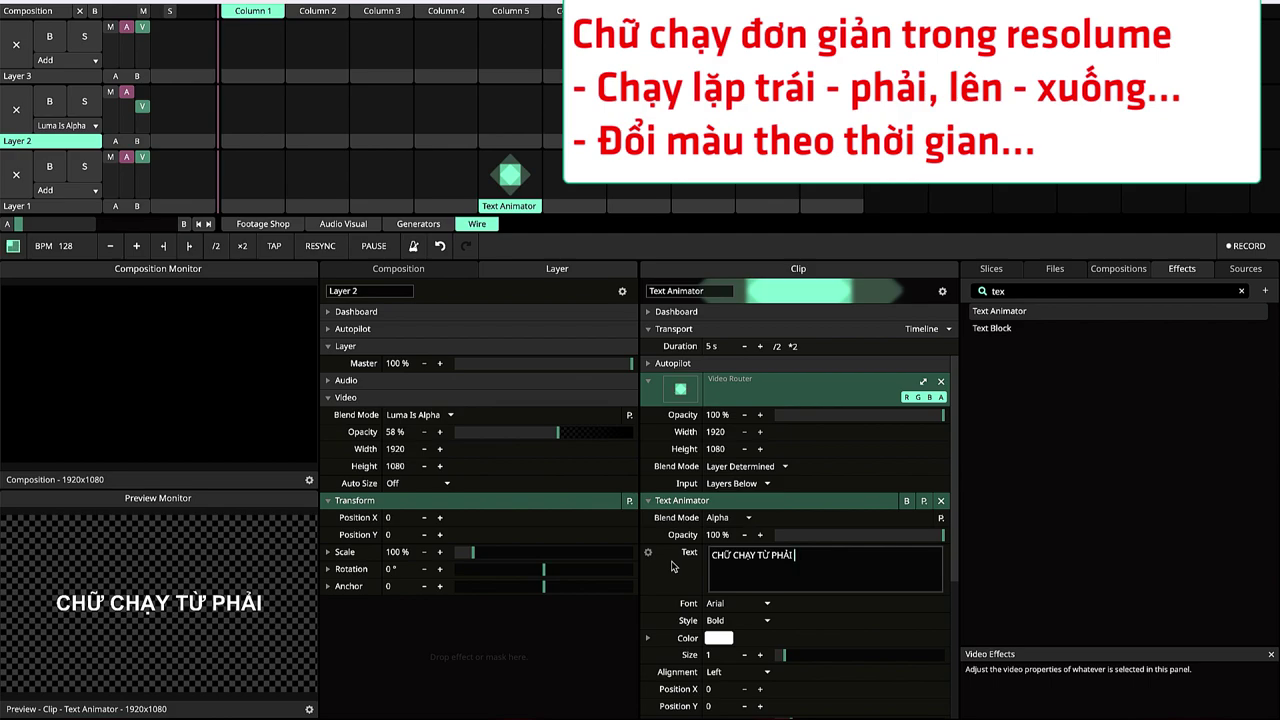
# Step: Append " ==> TRÁI" to the end of the Text Animator's line of text
pyautogui.write(' =')
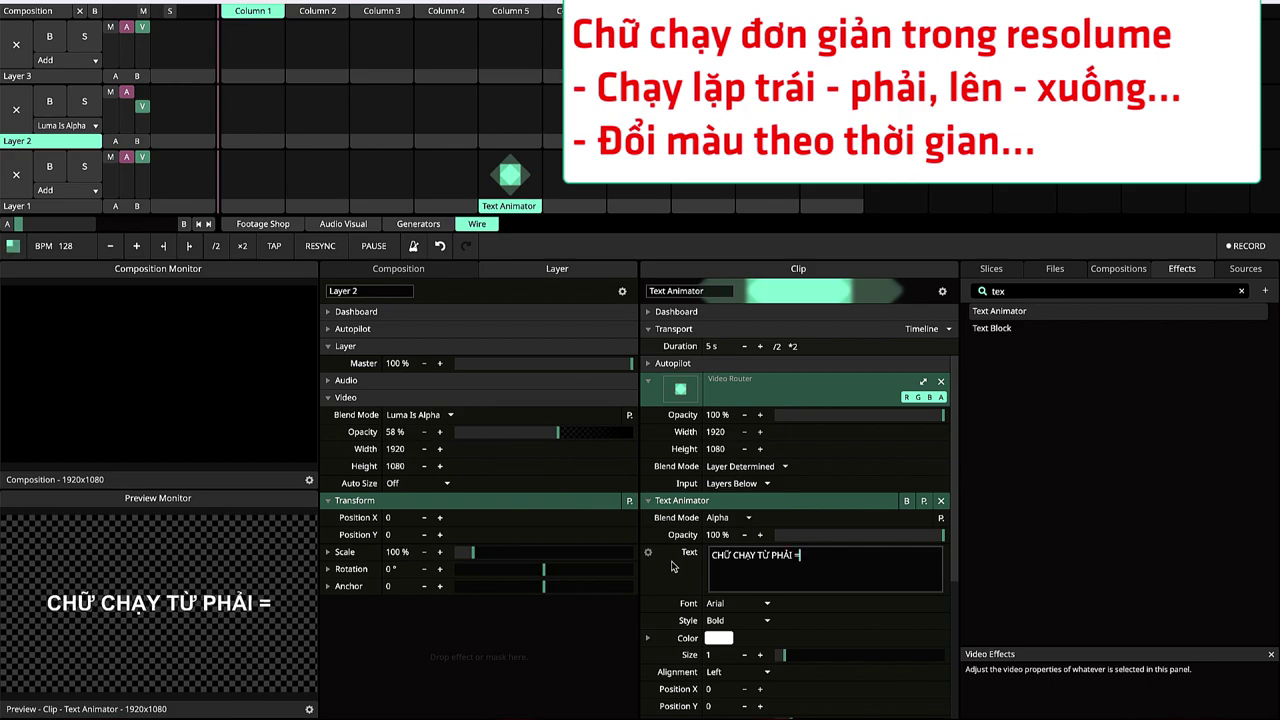
pyautogui.write('=>')
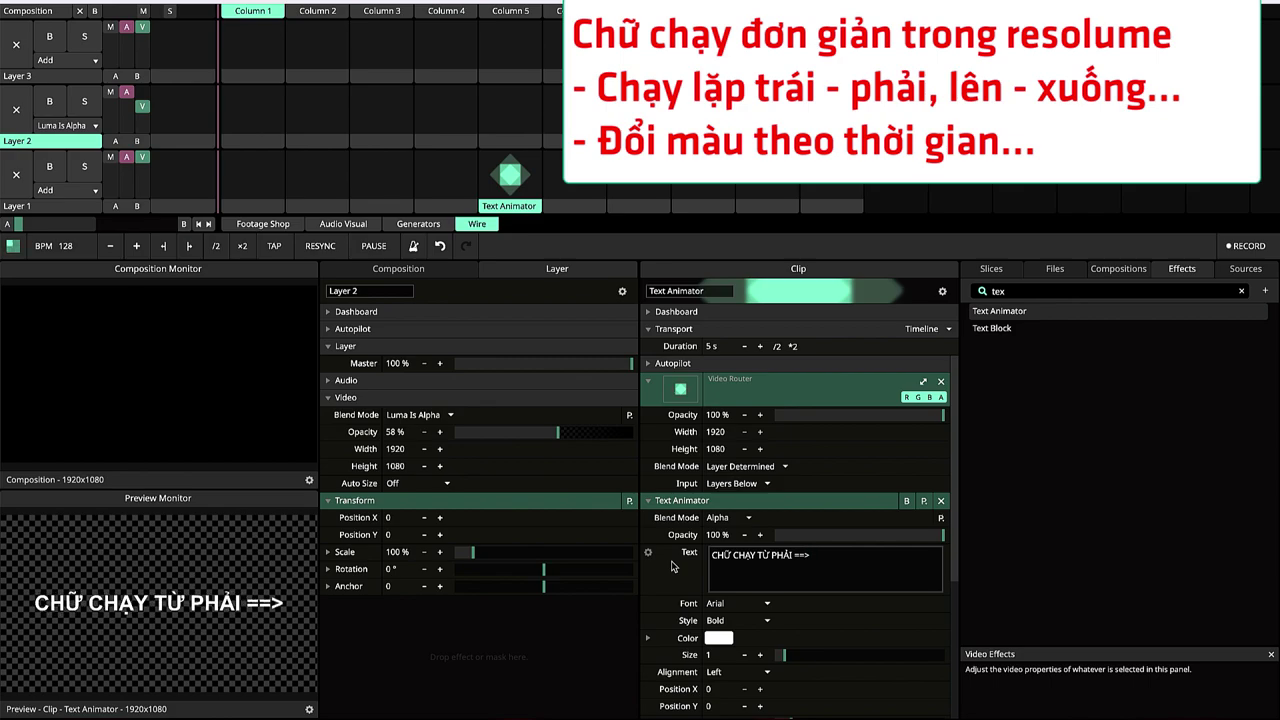
pyautogui.write(' TRÁI')
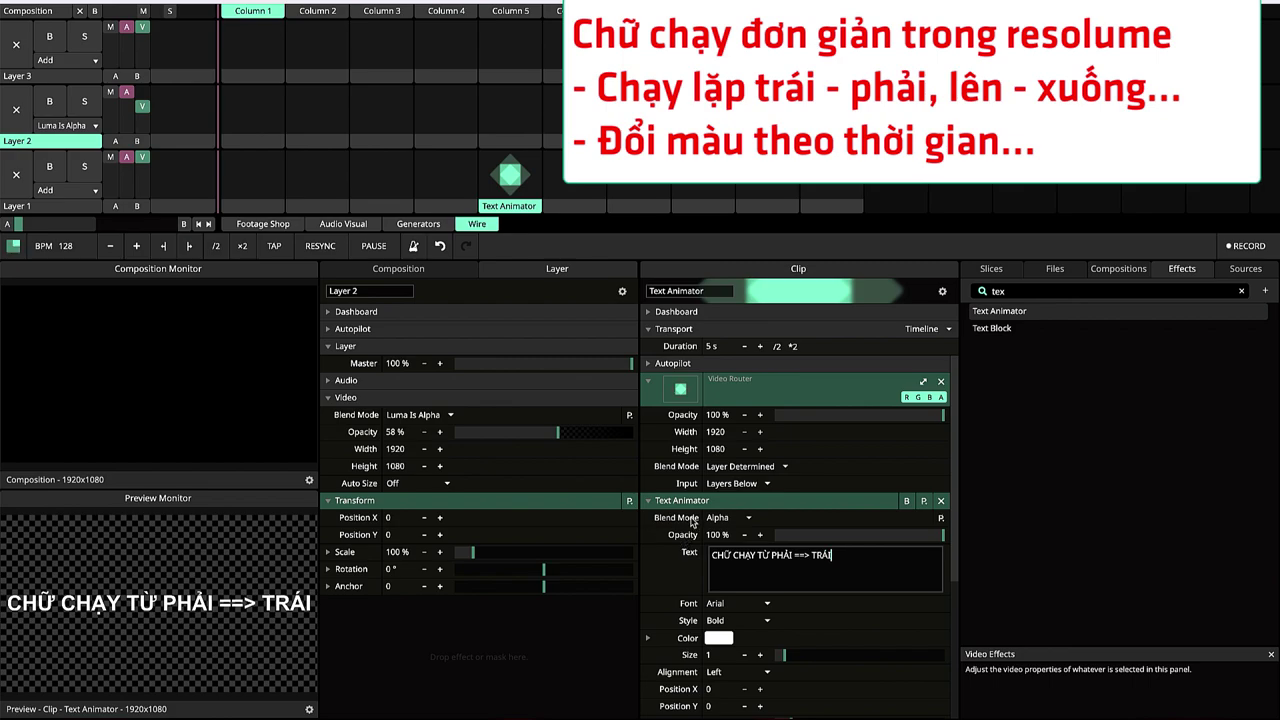
# Step: Set the Text Animator's text color to white with the color picker and collapse the color settings
pyautogui.click(727, 505)
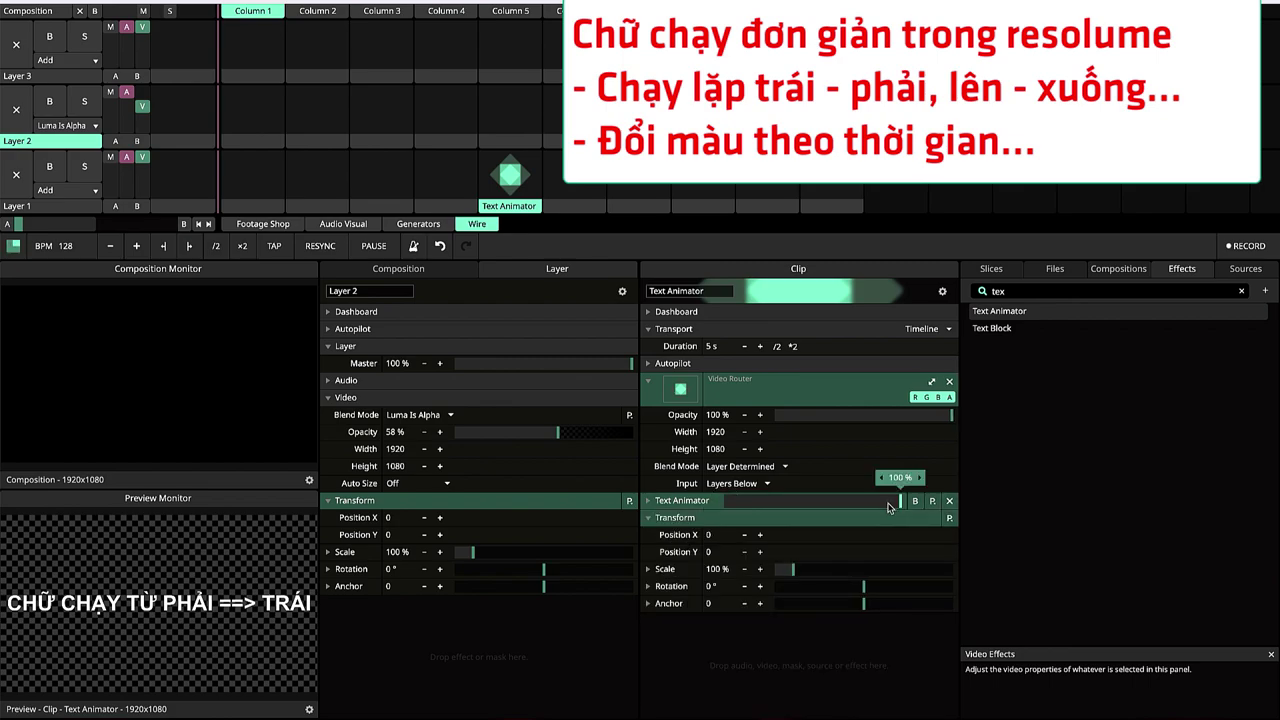
pyautogui.click(649, 503)
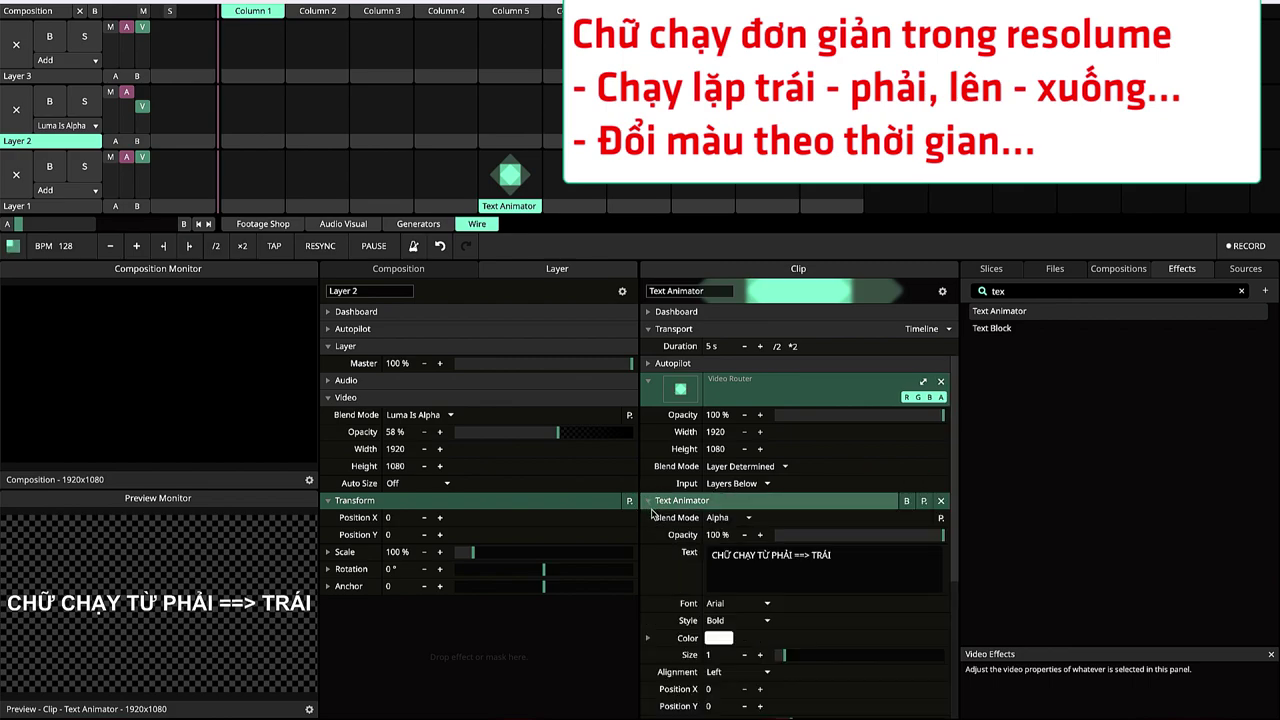
pyautogui.click(719, 641)
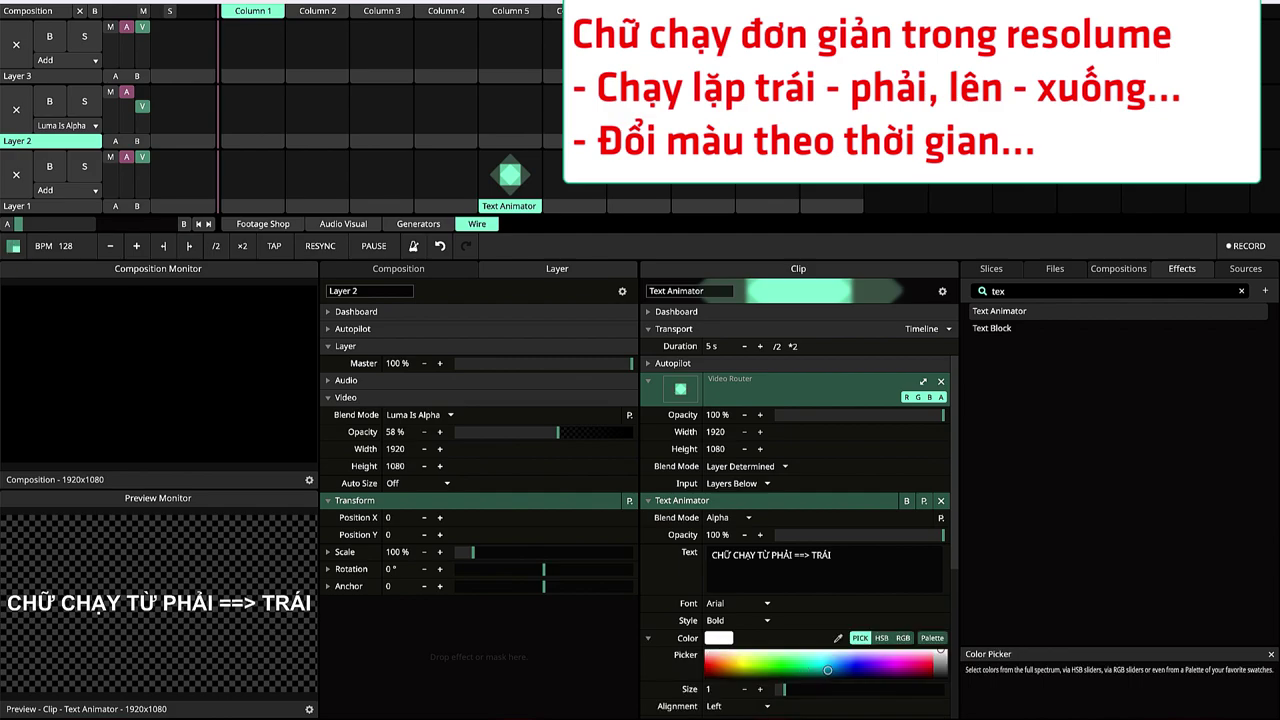
pyautogui.moveTo(828, 668)
pyautogui.mouseDown()
pyautogui.moveTo(804, 660)
pyautogui.moveTo(932, 669)
pyautogui.moveTo(707, 649)
pyautogui.mouseUp()
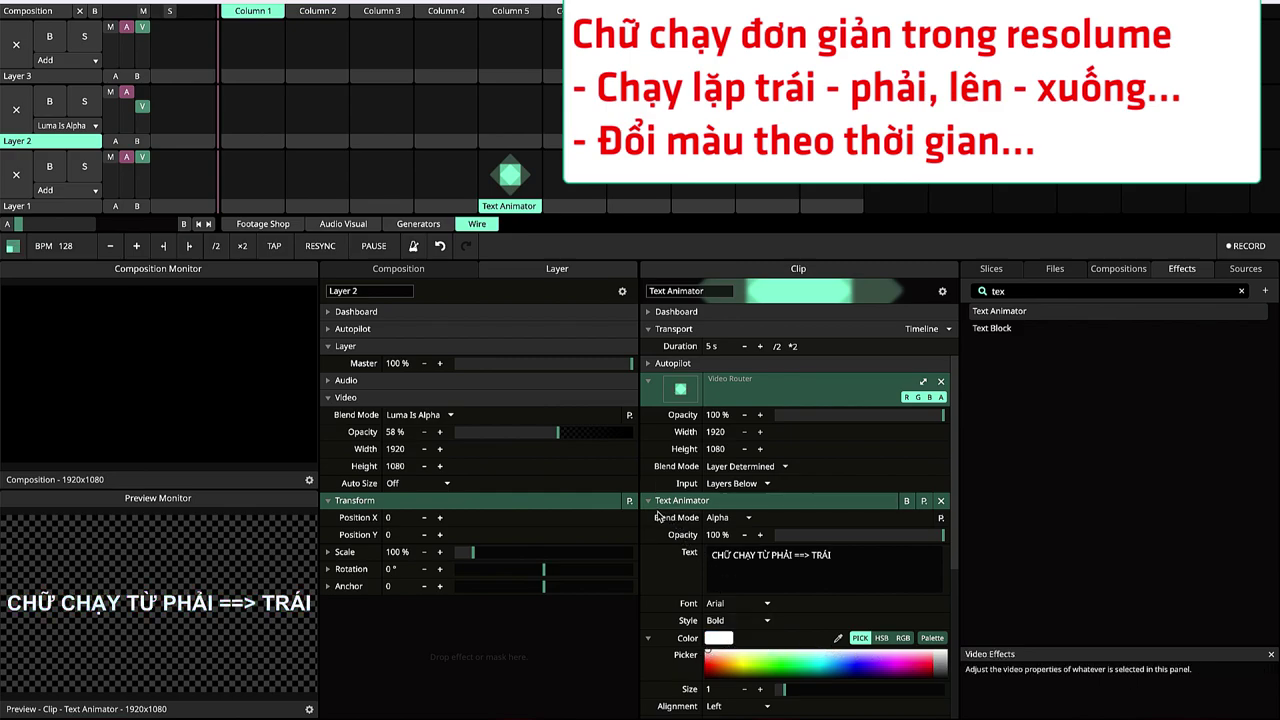
pyautogui.click(650, 640)
# Step: Animate the Text Animator's Position X parameter with a timeline
pyautogui.scroll(-3, 670, 622)
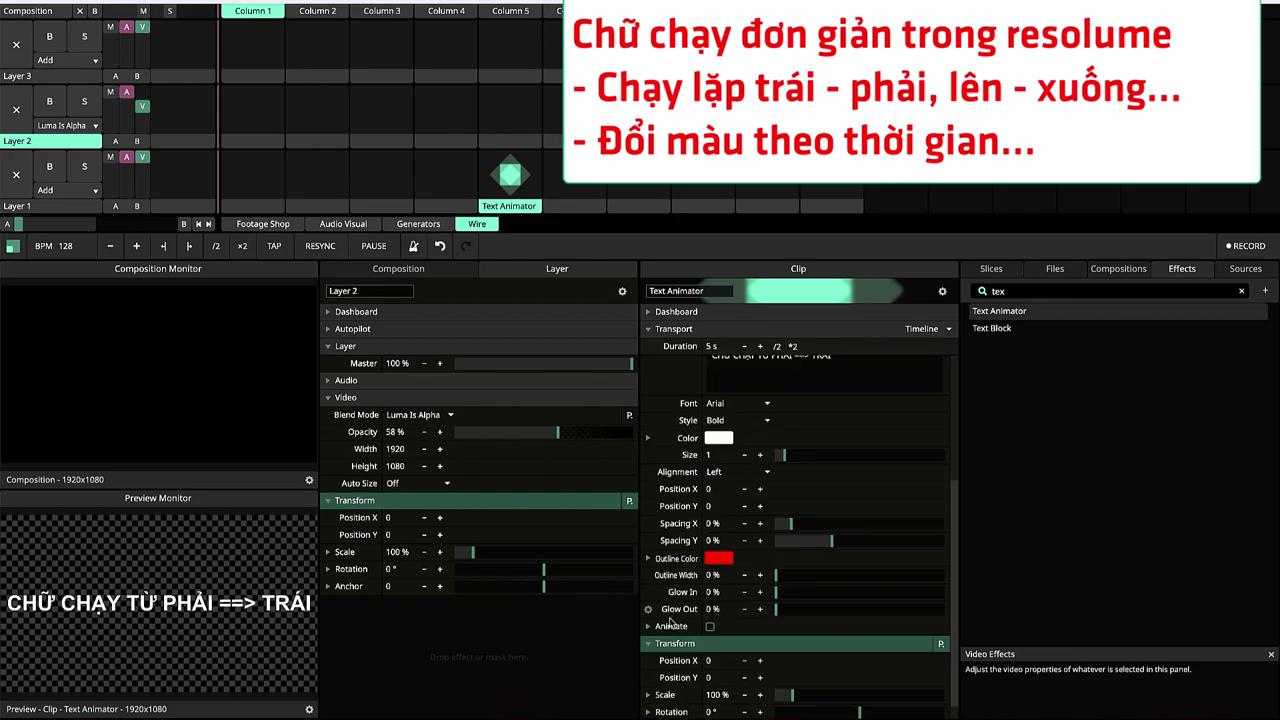
pyautogui.click(745, 491)
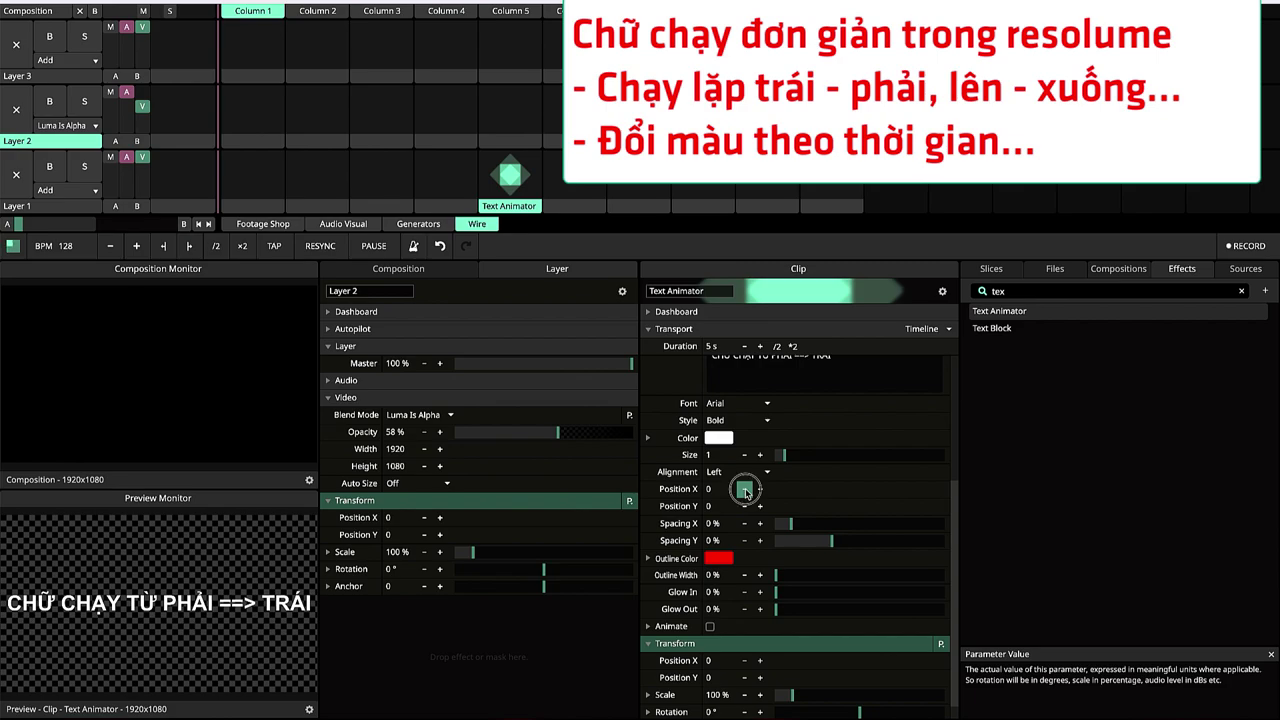
pyautogui.rightClick(657, 490)
pyautogui.click(577, 325)
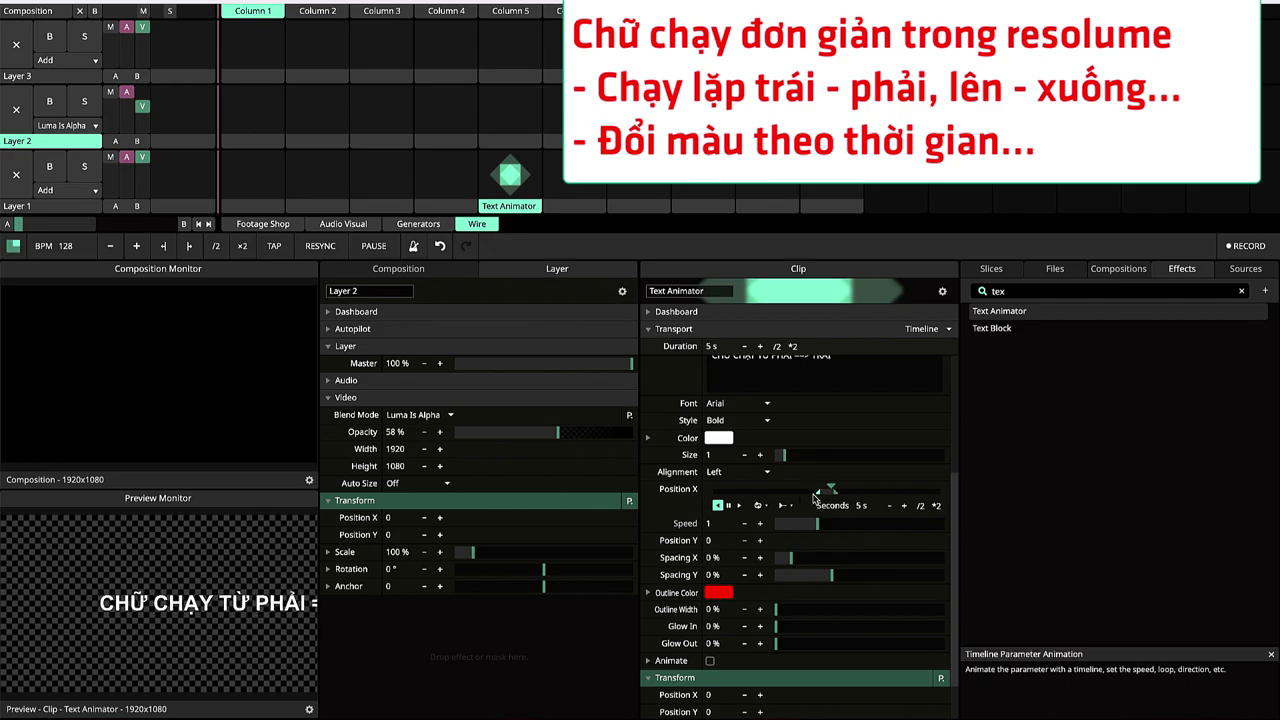
# Step: Set the Position X animation to 6 s, extend its range so the text leaves the frame on both sides, and play it backwards
pyautogui.moveTo(800, 497); pyautogui.dragTo(805, 494)
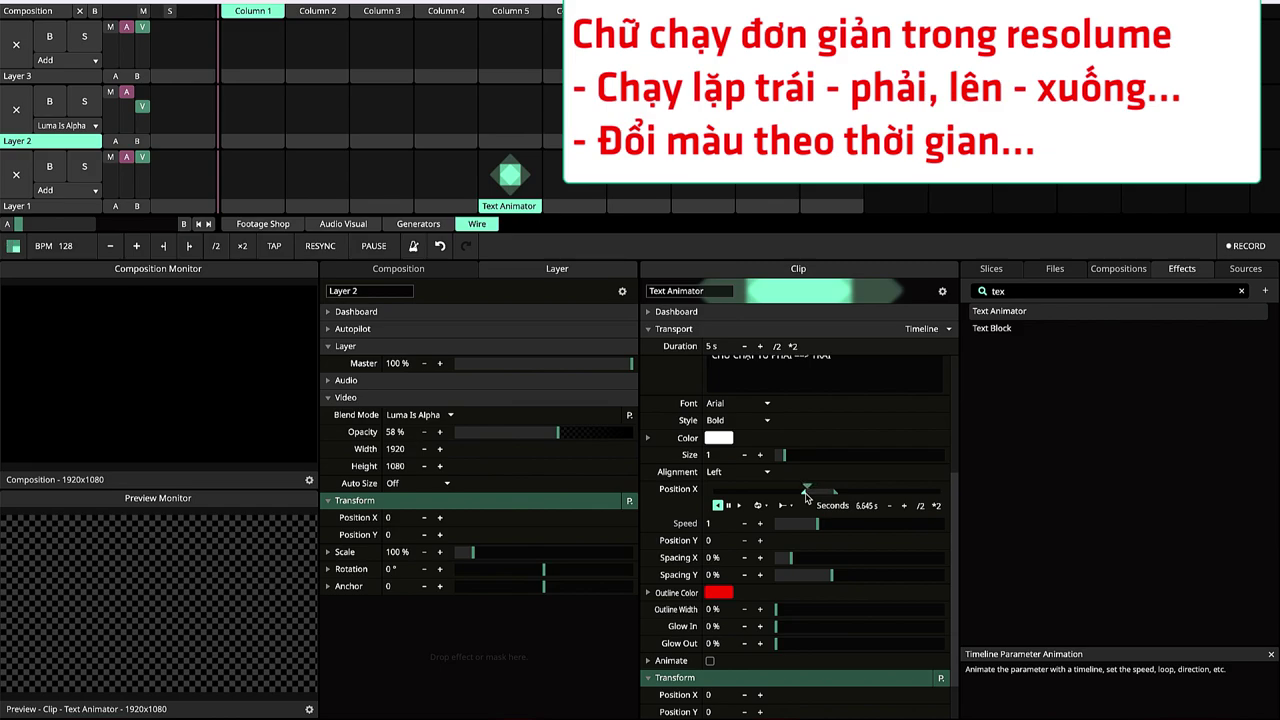
pyautogui.click(808, 495)
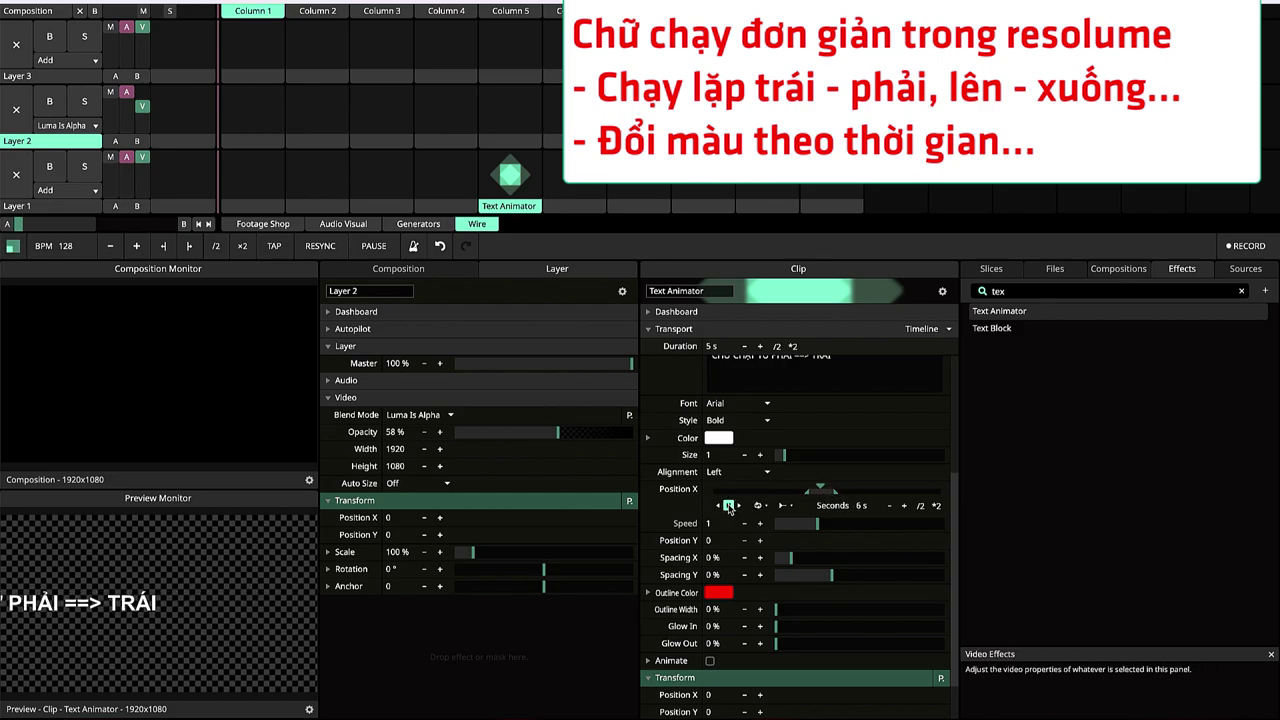
pyautogui.moveTo(824, 489)
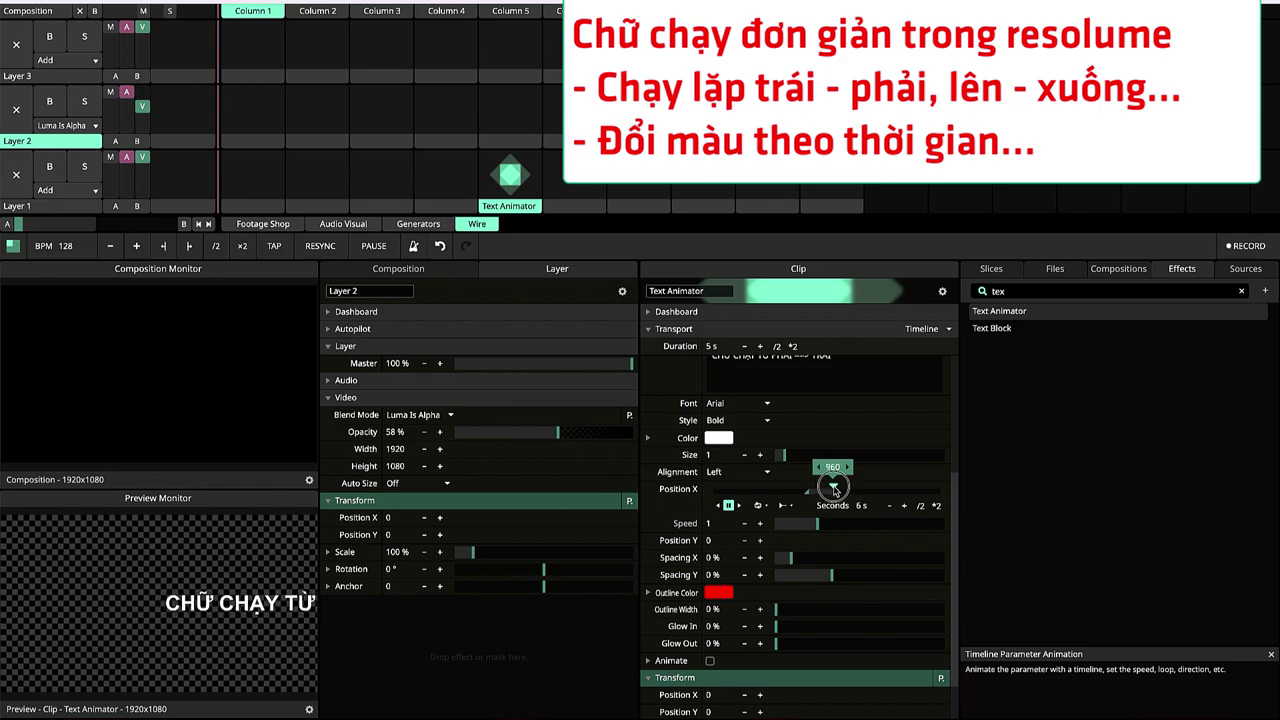
pyautogui.moveTo(836, 494)
pyautogui.mouseDown()
pyautogui.moveTo(851, 495)
pyautogui.moveTo(814, 495)
pyautogui.mouseUp()
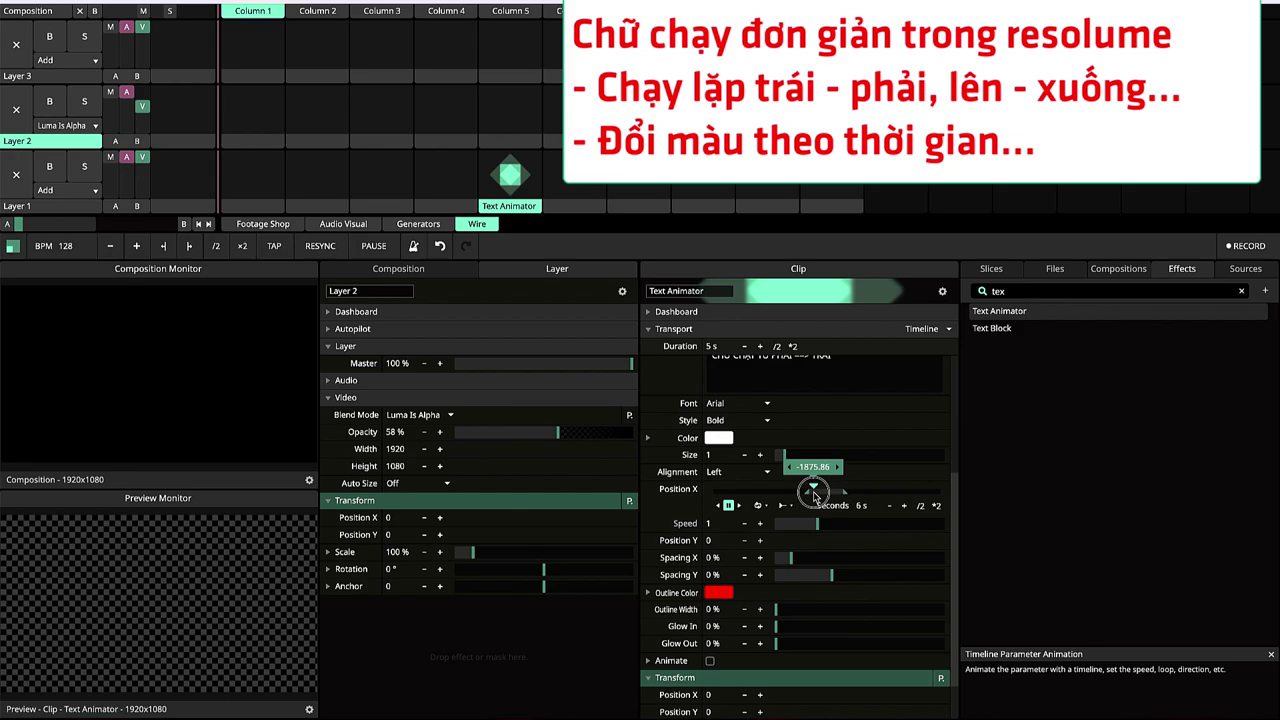
pyautogui.click(717, 505)
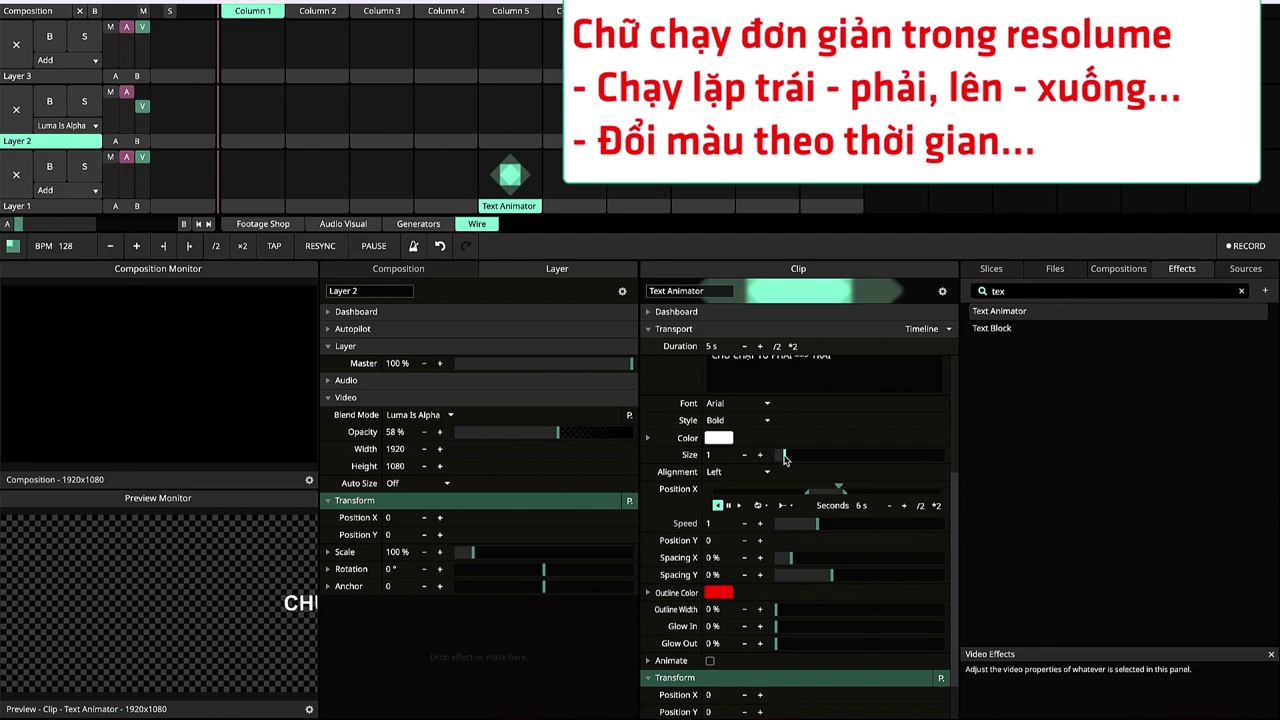
# Step: Enlarge the text to size 2.82 and widen the Position X animation range to let the larger text clear the frame
pyautogui.moveTo(785, 456); pyautogui.dragTo(816, 458)
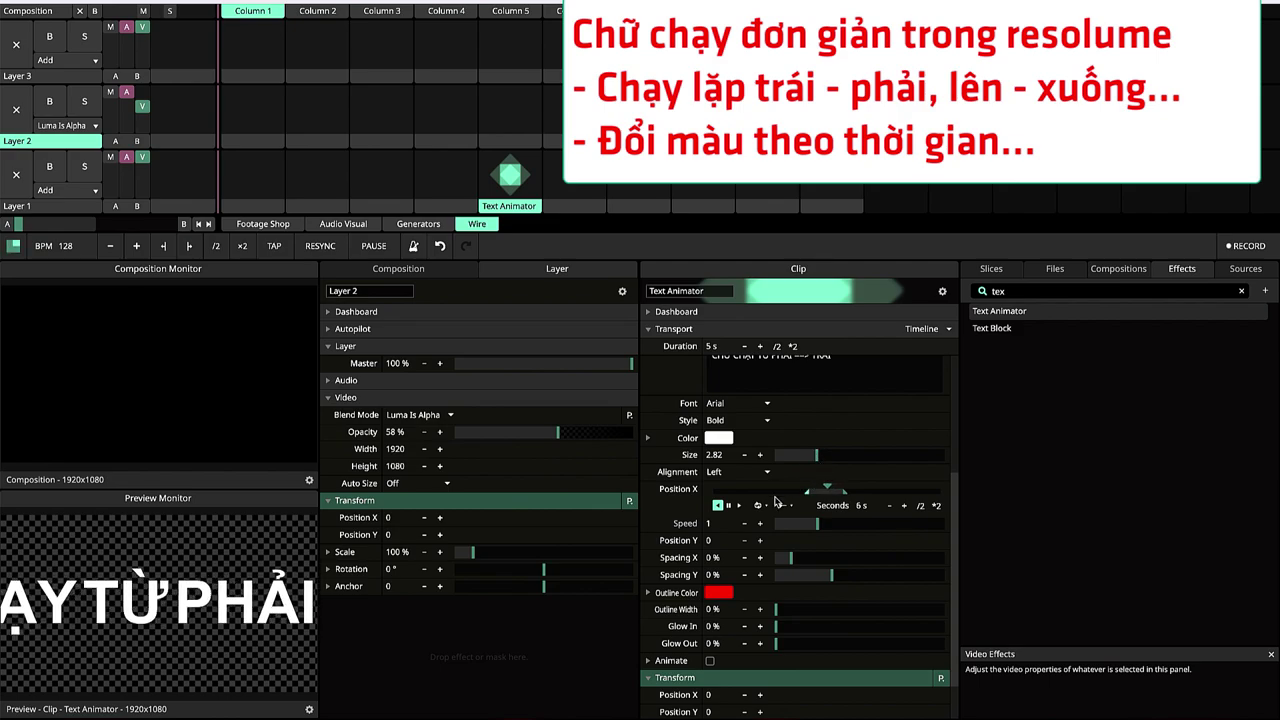
pyautogui.click(728, 505)
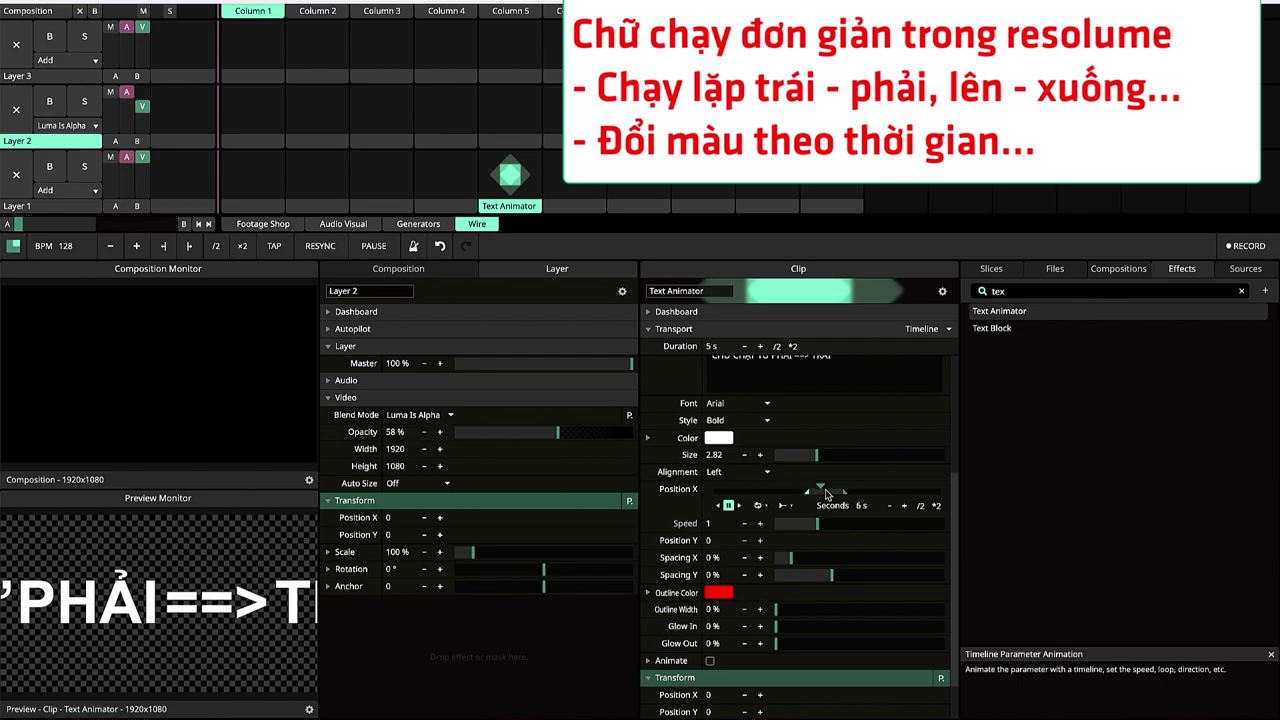
pyautogui.moveTo(824, 492)
pyautogui.mouseDown()
pyautogui.moveTo(857, 496)
pyautogui.moveTo(796, 500)
pyautogui.moveTo(840, 492)
pyautogui.moveTo(812, 498)
pyautogui.mouseUp()
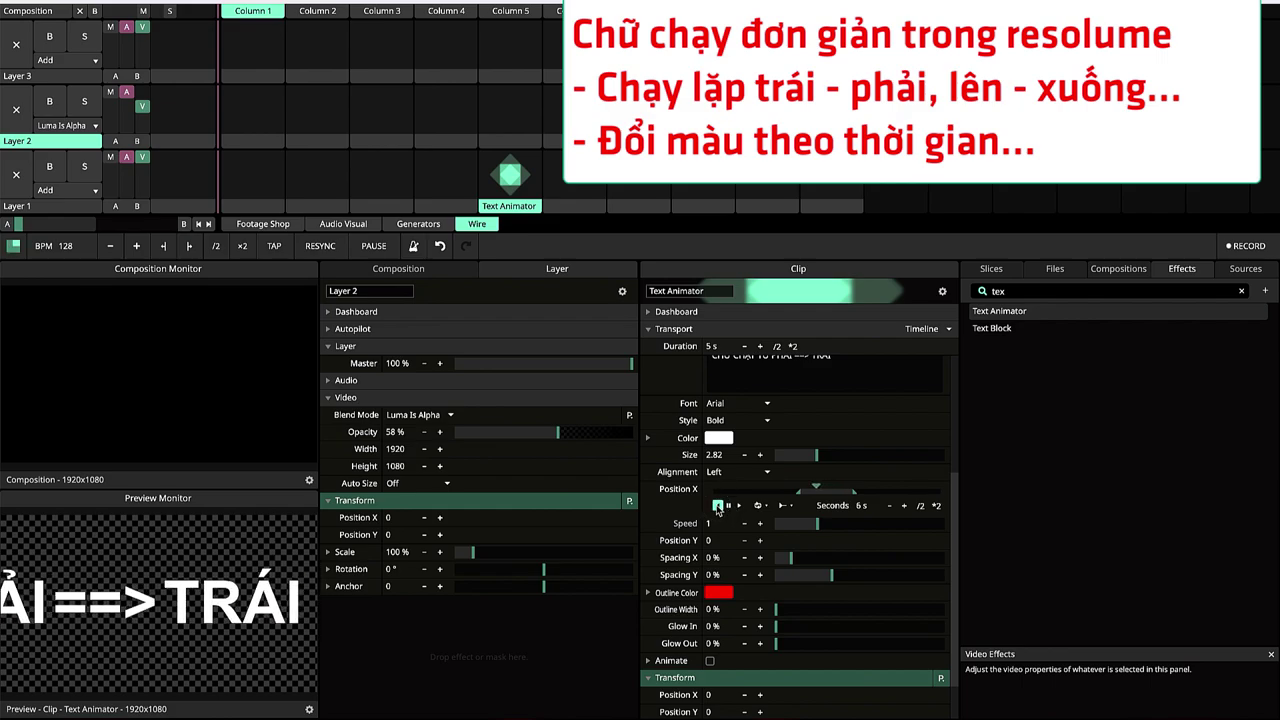
# Step: Switch the Position X animation to forward playback so the text runs from left to right
pyautogui.click(718, 506)
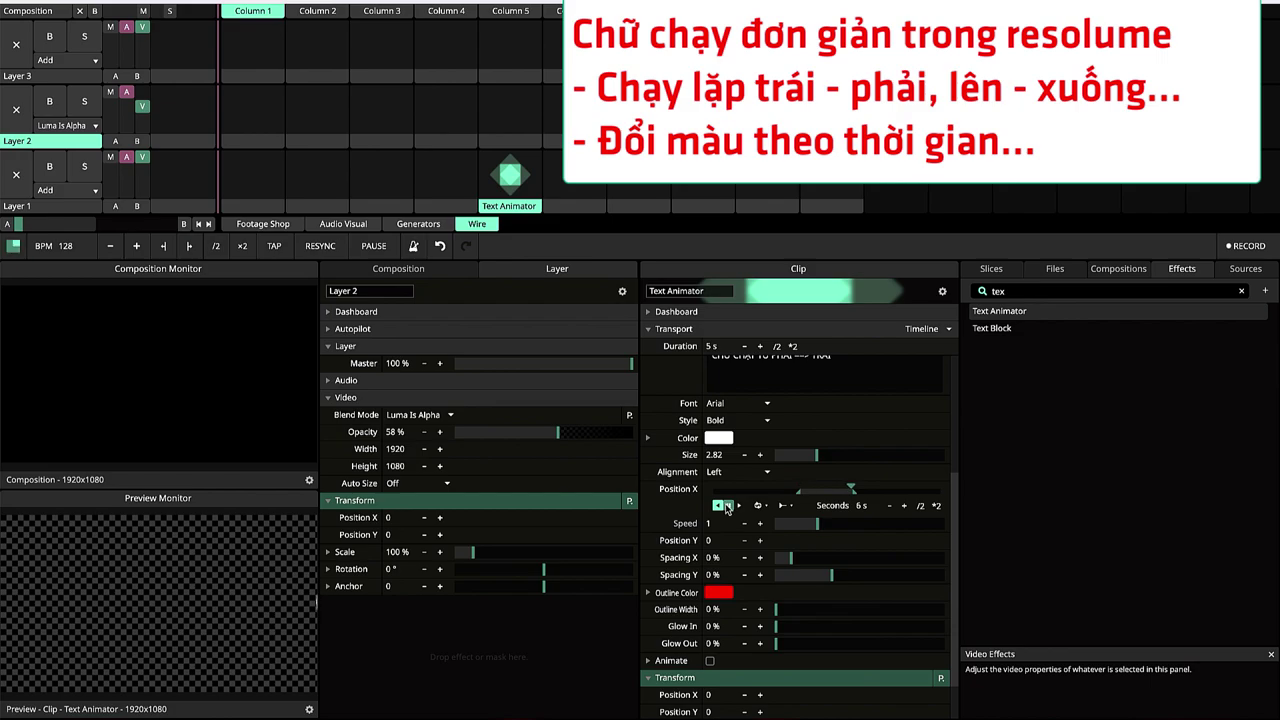
pyautogui.click(738, 507)
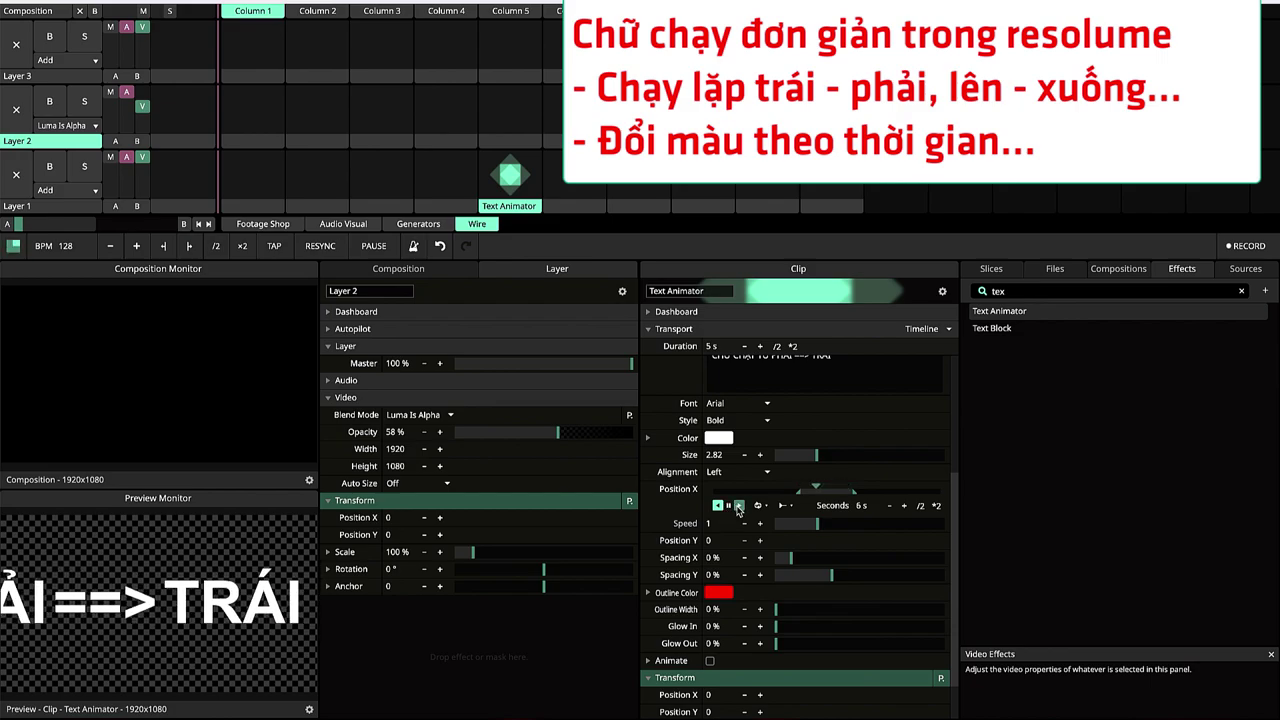
pyautogui.click(738, 506)
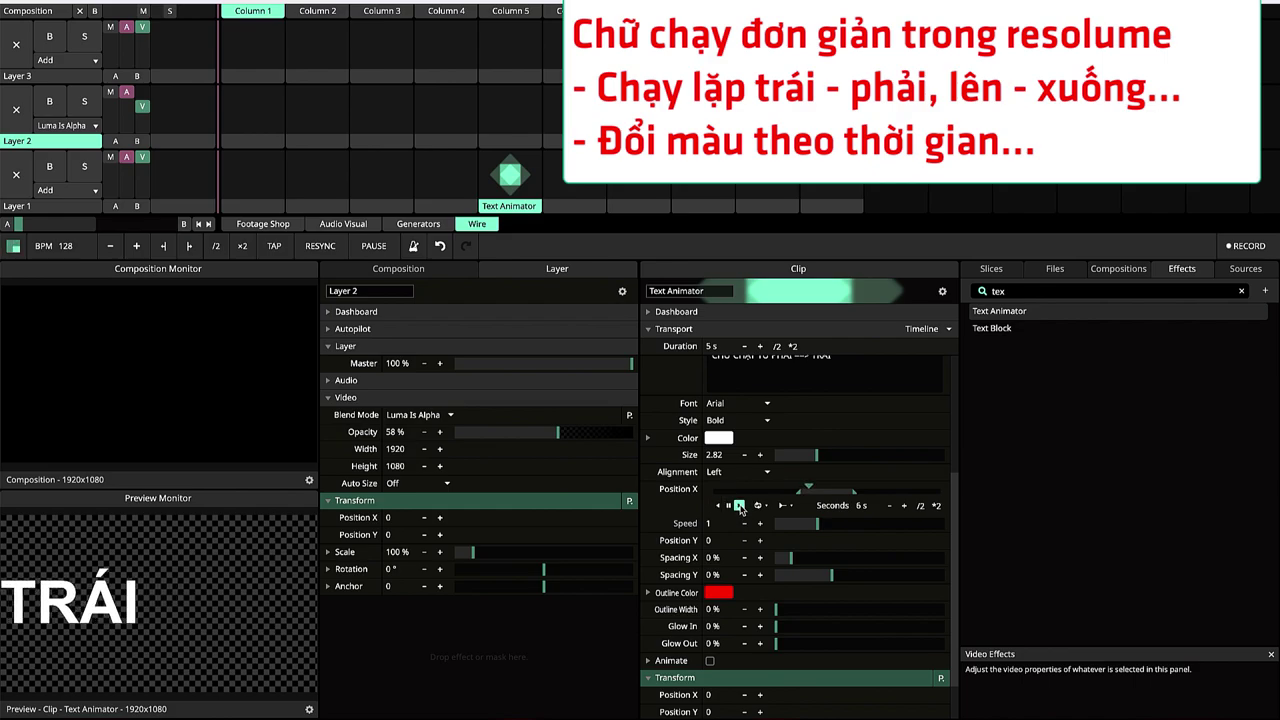
# Step: Add a second line reading "TRÁI ==> PHẢI" to the Text Animator's text
pyautogui.click(848, 365)
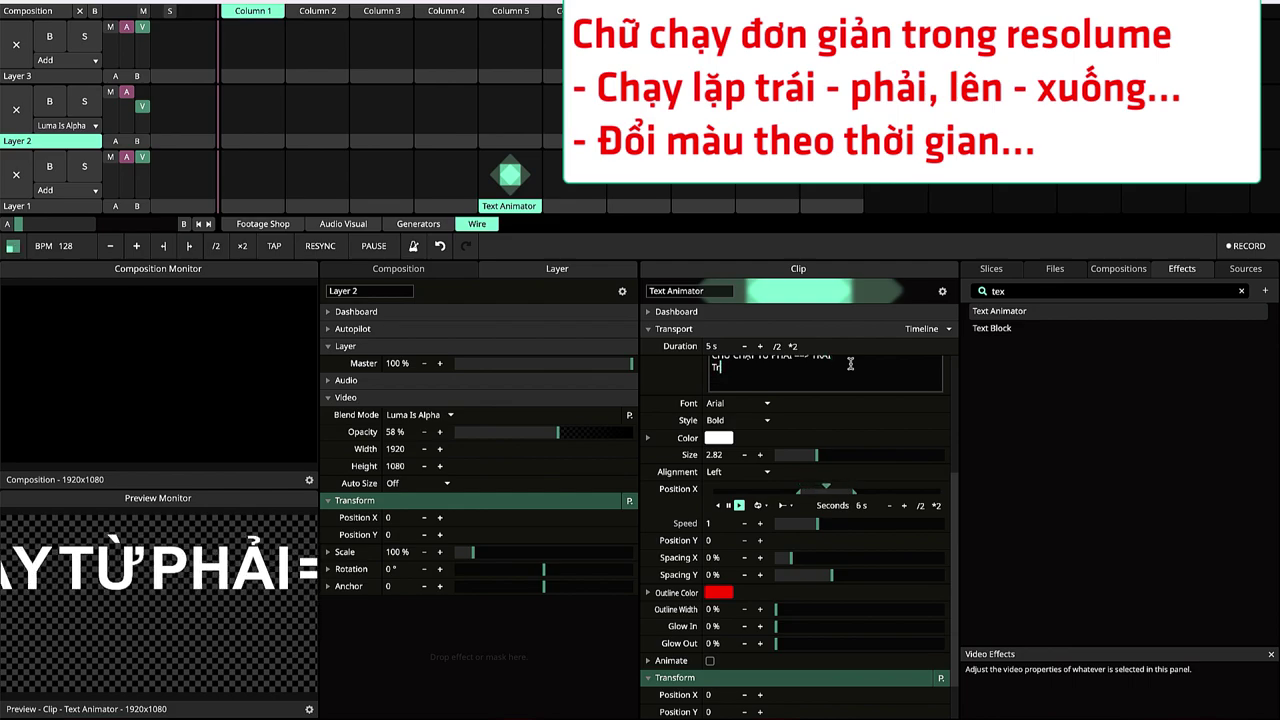
pyautogui.write('TRÁI')
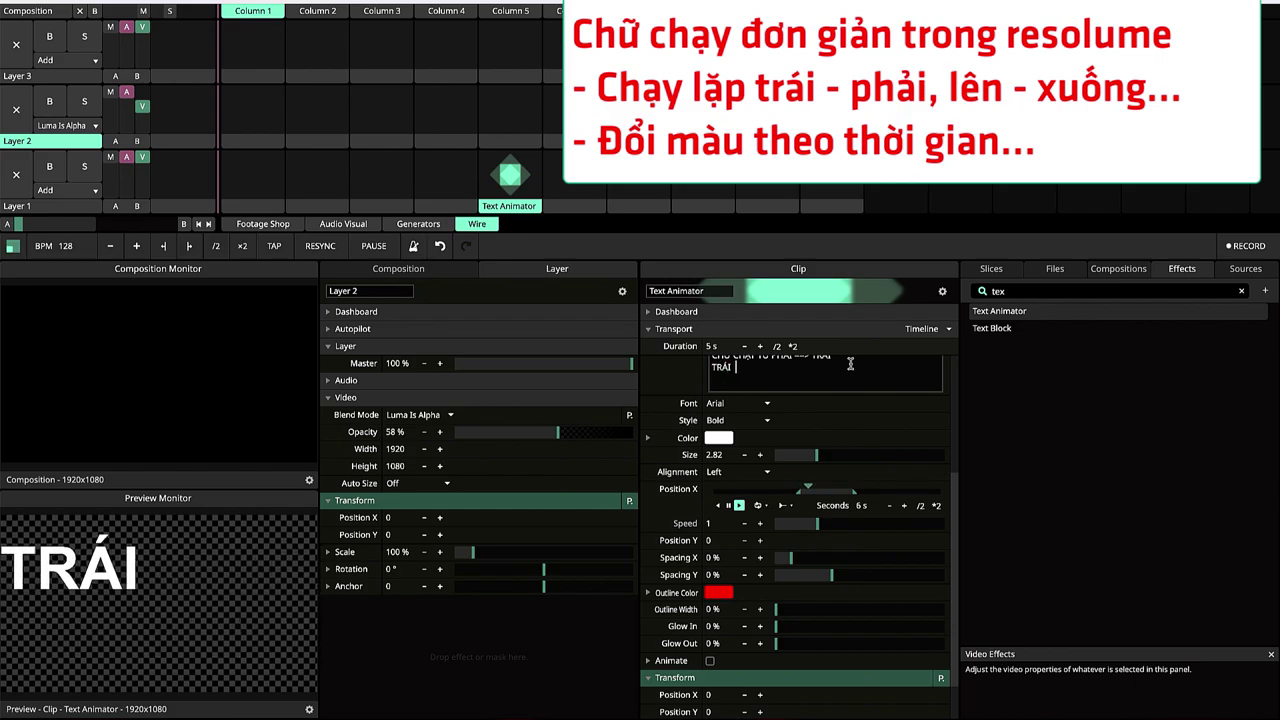
pyautogui.write(' ==')
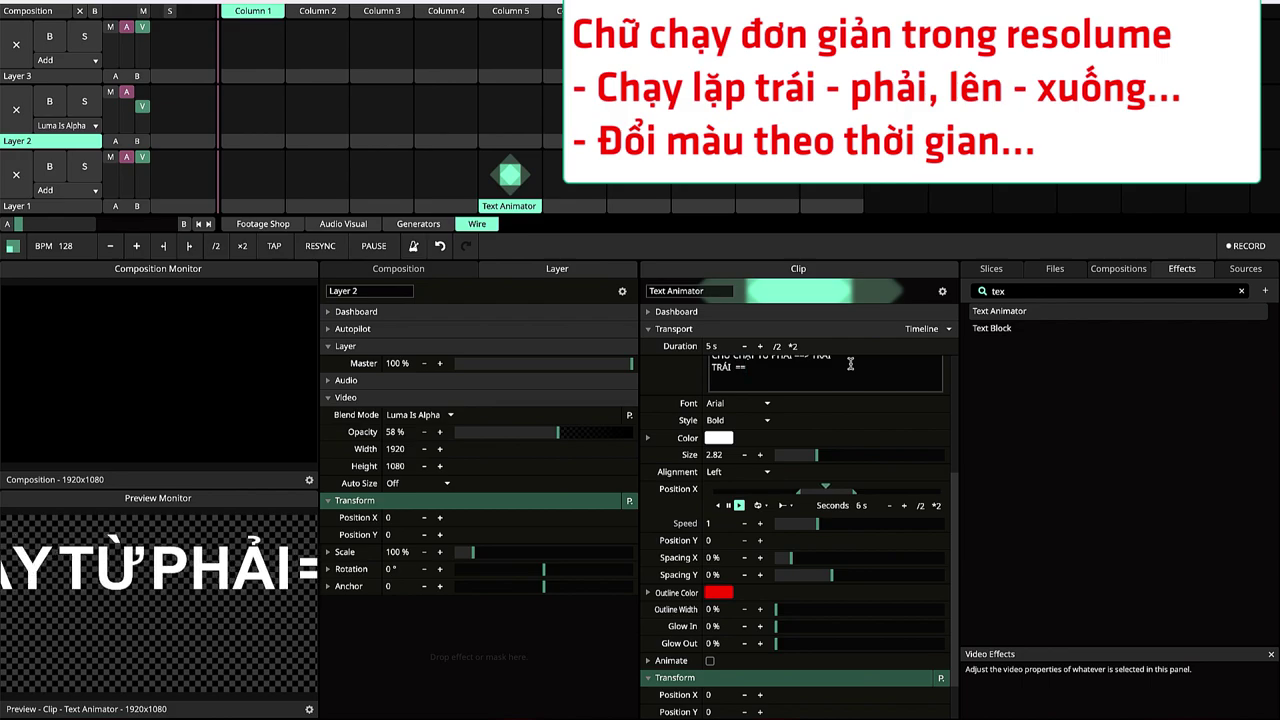
pyautogui.write('> PHẢI')
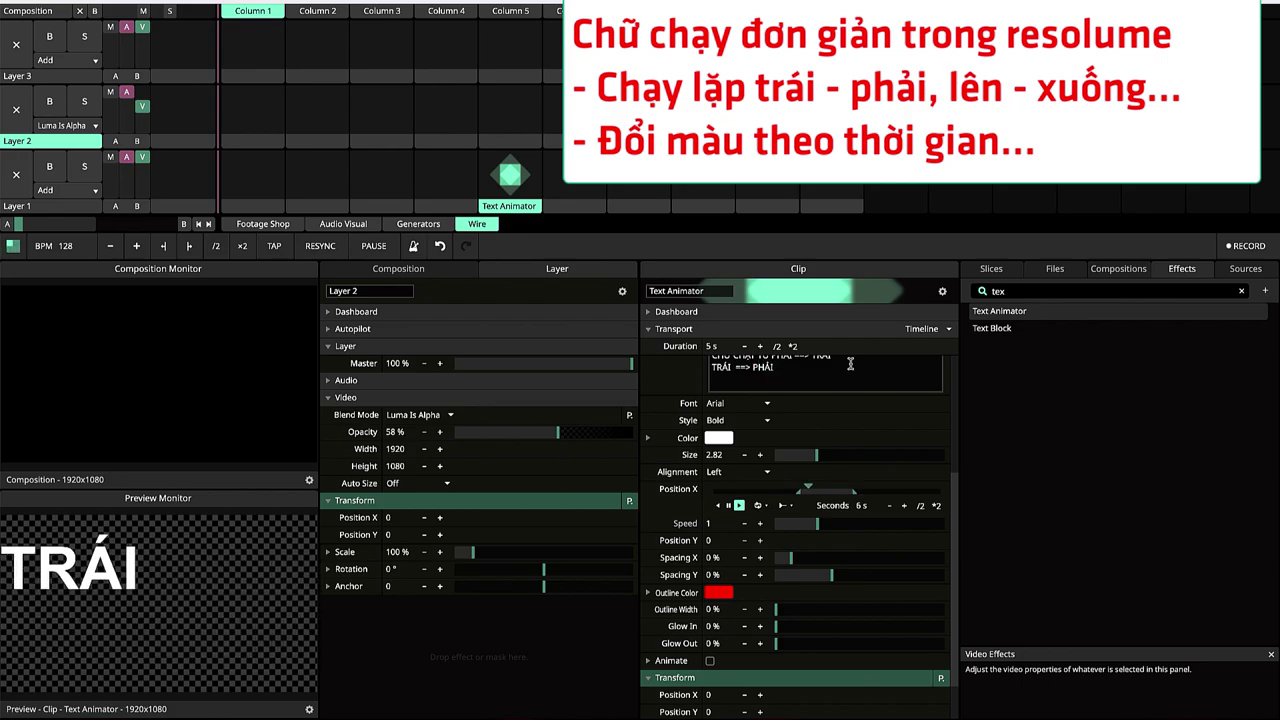
# Step: Append the note "| chỉ cần chỉnh hướng" to the second text line, then delete that note again
pyautogui.write('|Tu')
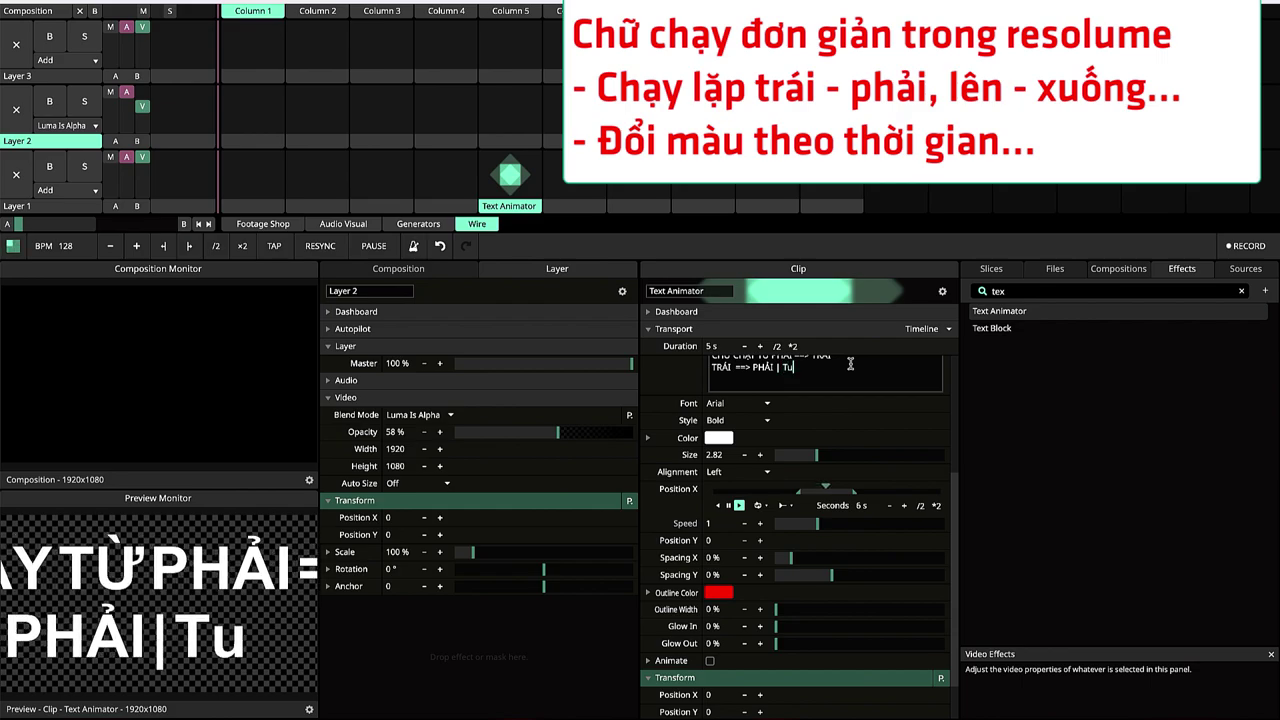
pyautogui.write('ơn')
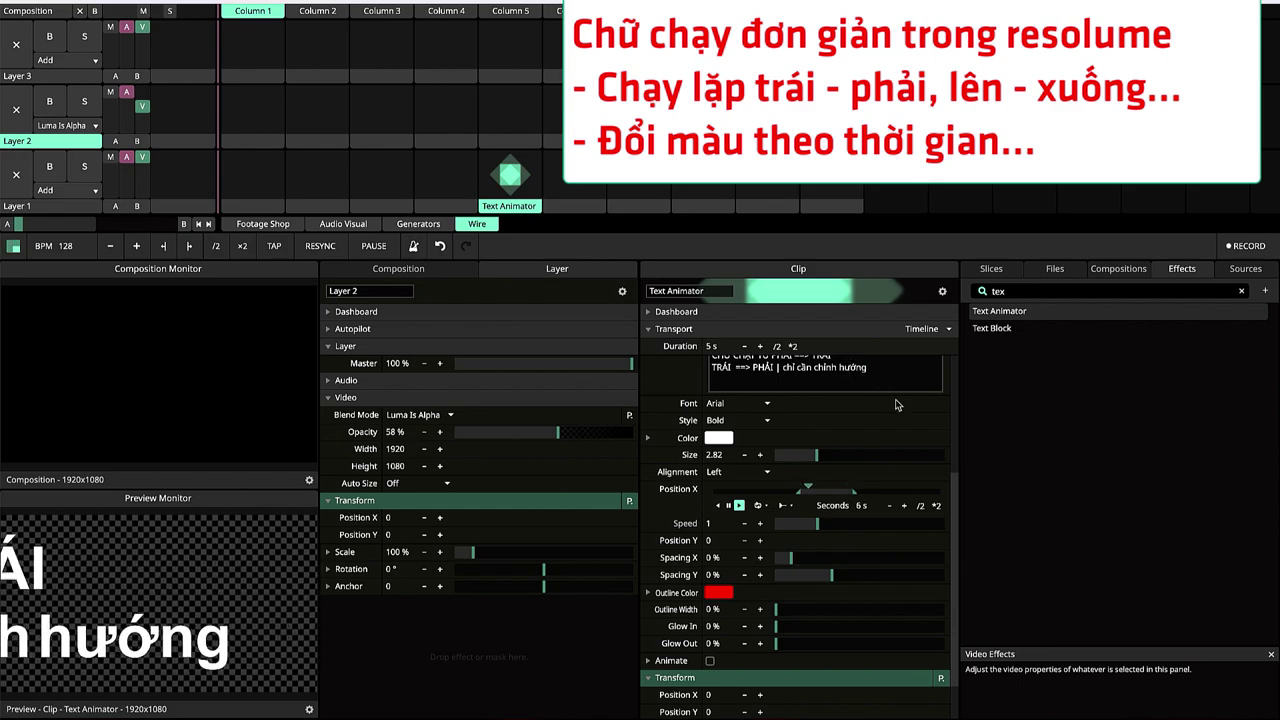
pyautogui.scroll(1, 904, 437)
pyautogui.scroll(1, 900, 441)
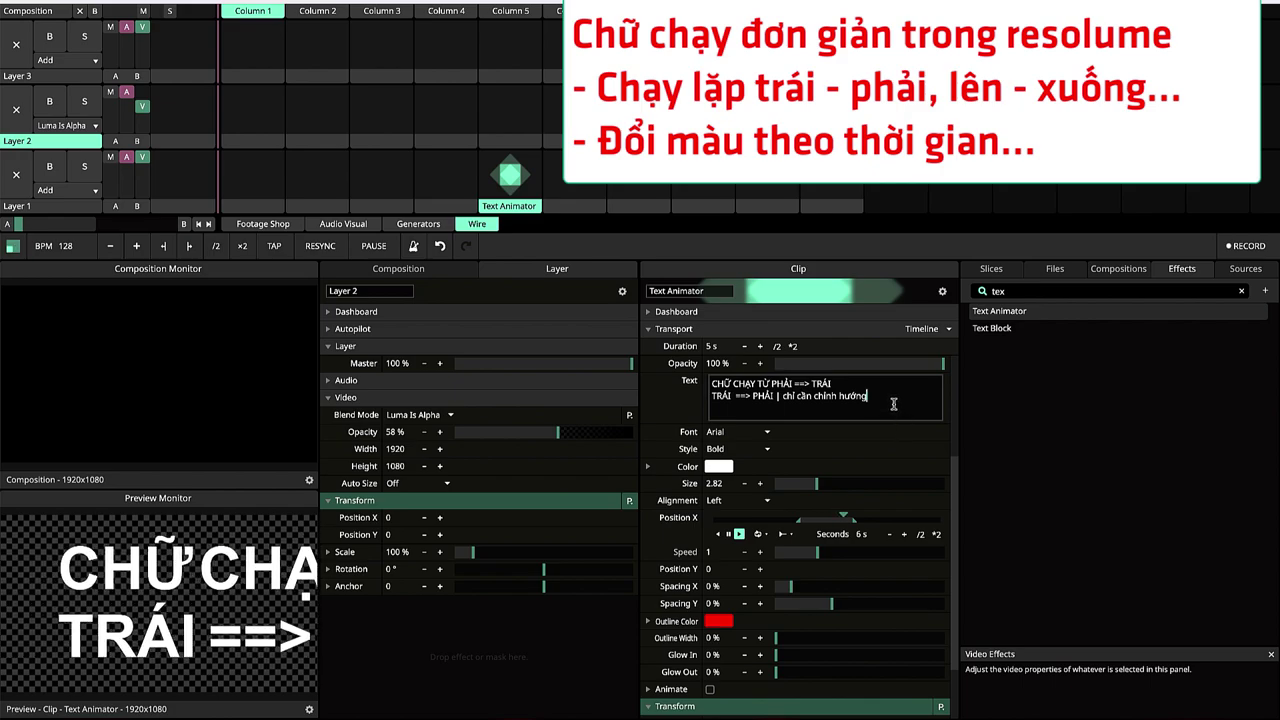
pyautogui.moveTo(868, 396); pyautogui.dragTo(712, 398)
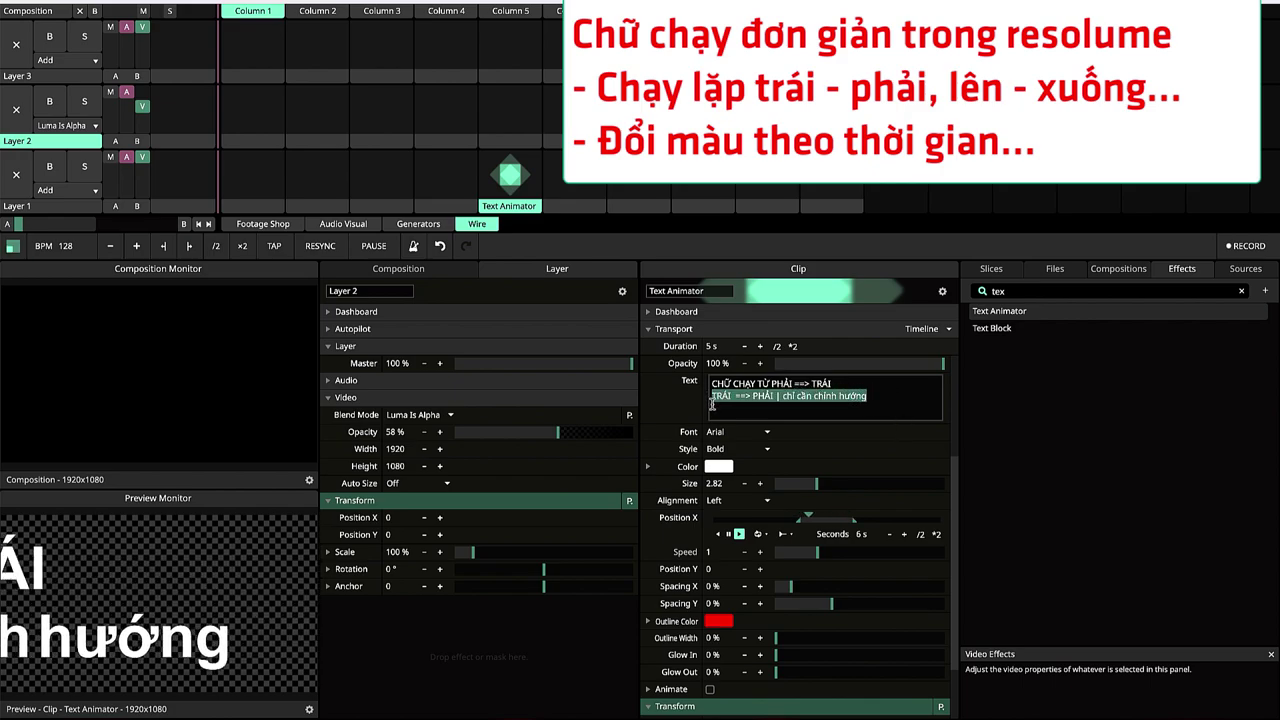
pyautogui.click(786, 396)
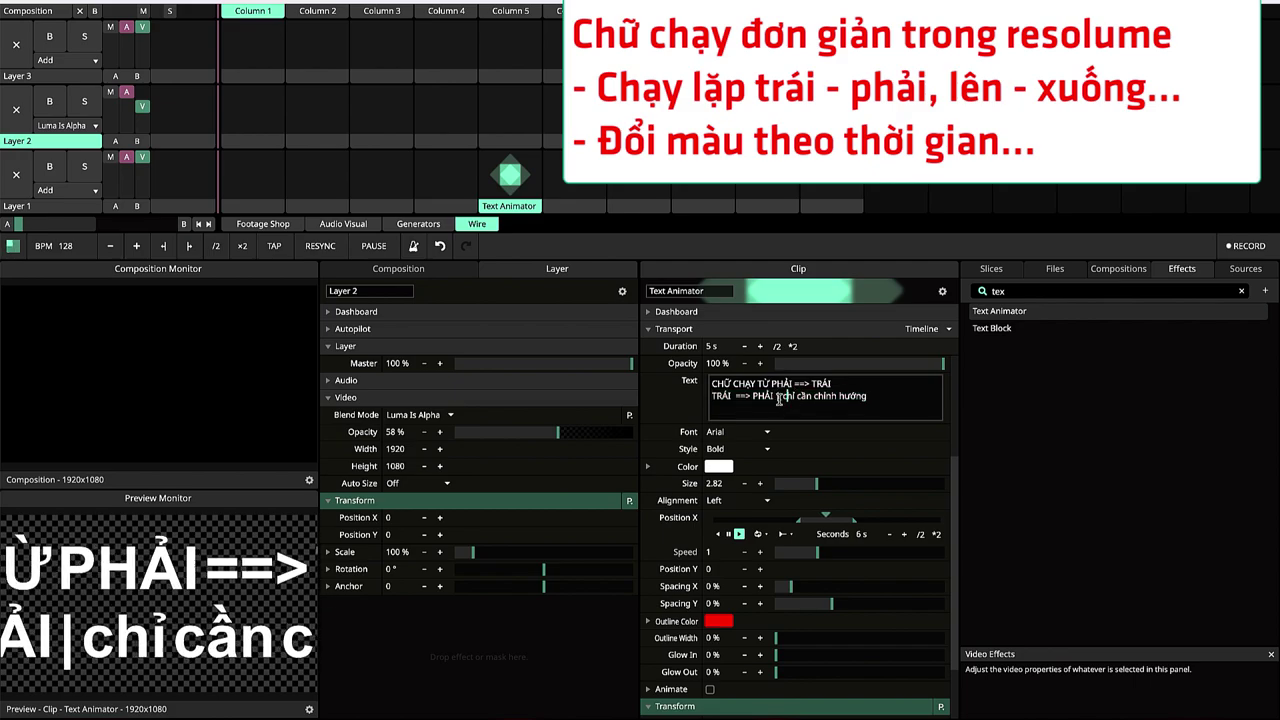
pyautogui.moveTo(777, 397); pyautogui.dragTo(885, 398)
pyautogui.press('BackSpace')
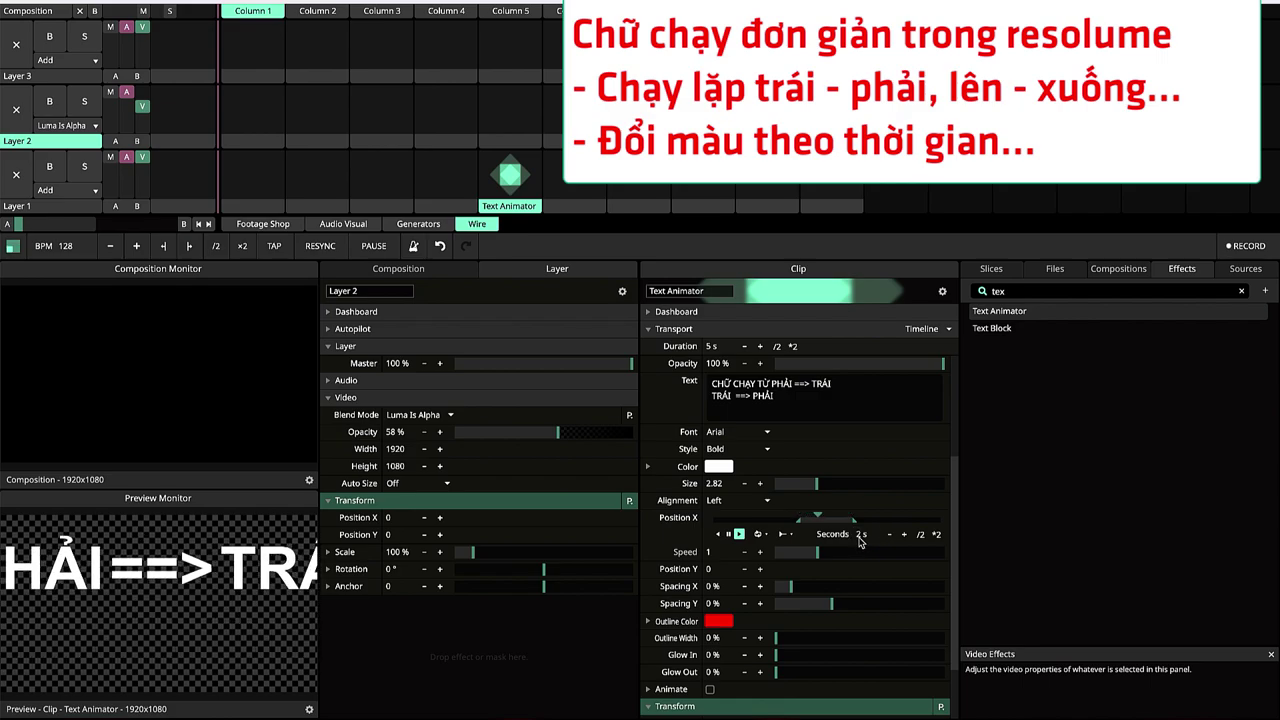
# Step: Set the Position X animation's duration to 6 seconds and make it play back and forth instead of looping
pyautogui.doubleClick(860, 537)
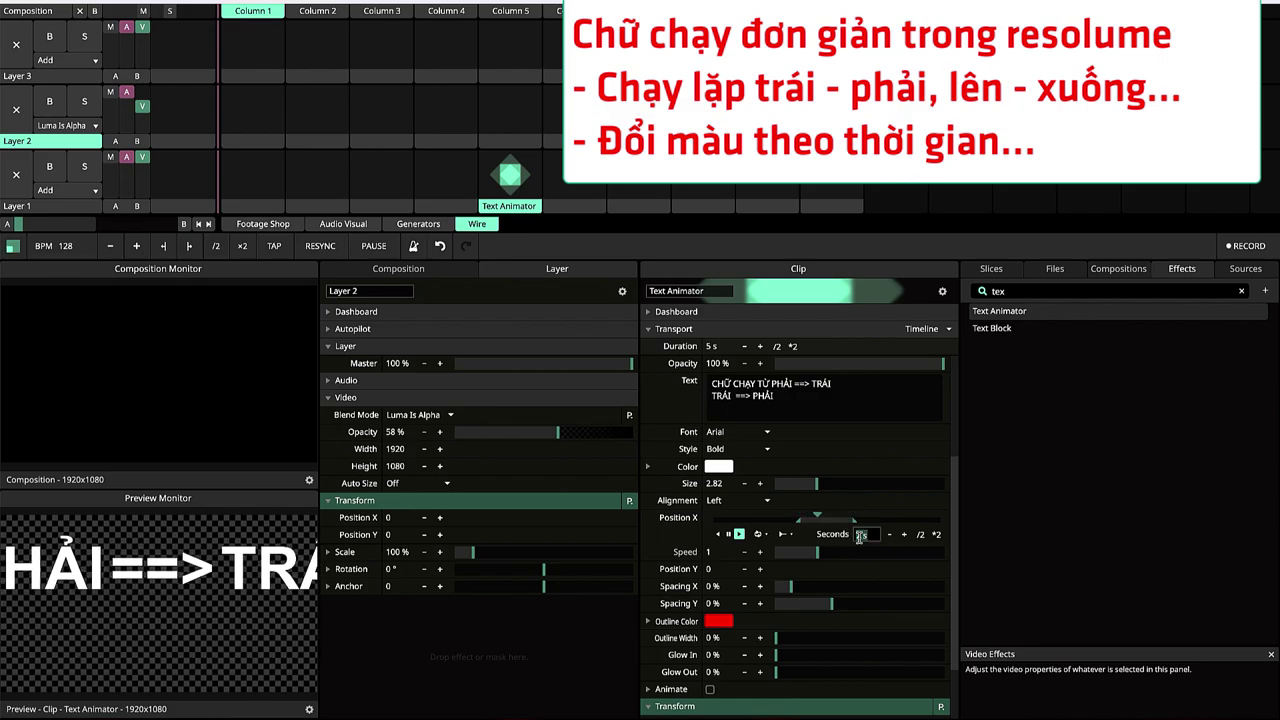
pyautogui.write('5')
pyautogui.press('Return')
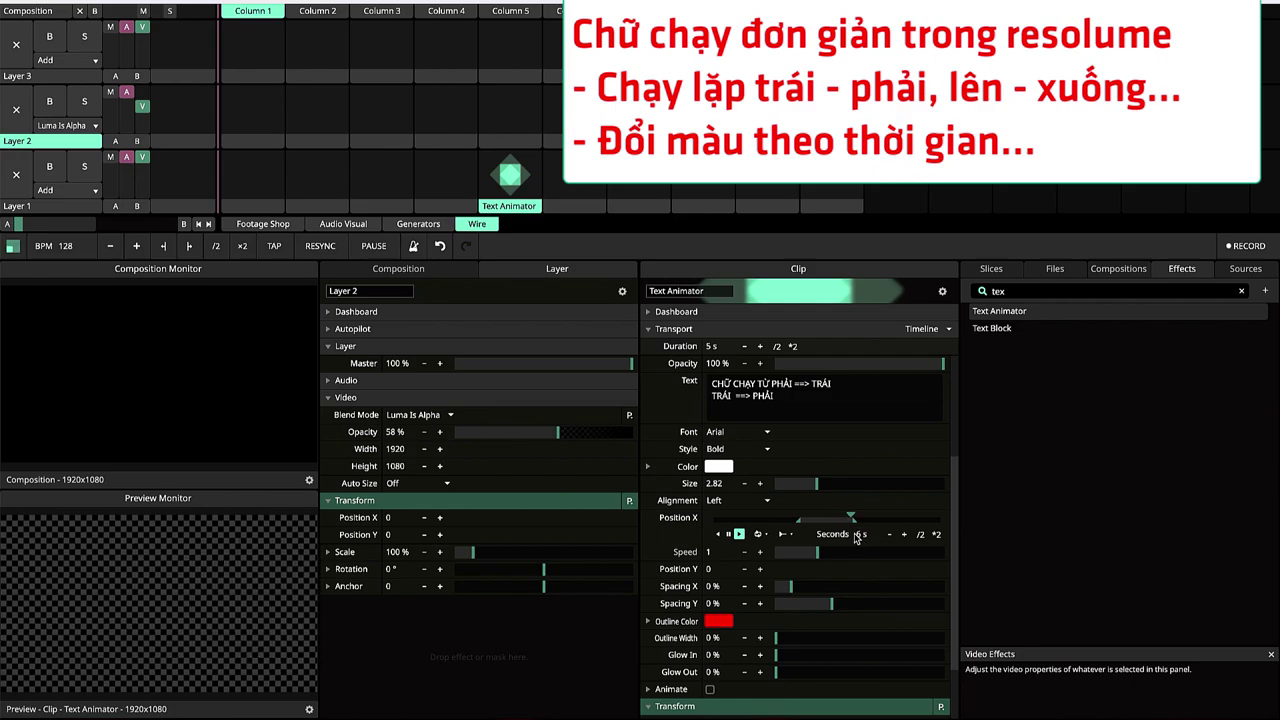
pyautogui.click(784, 535)
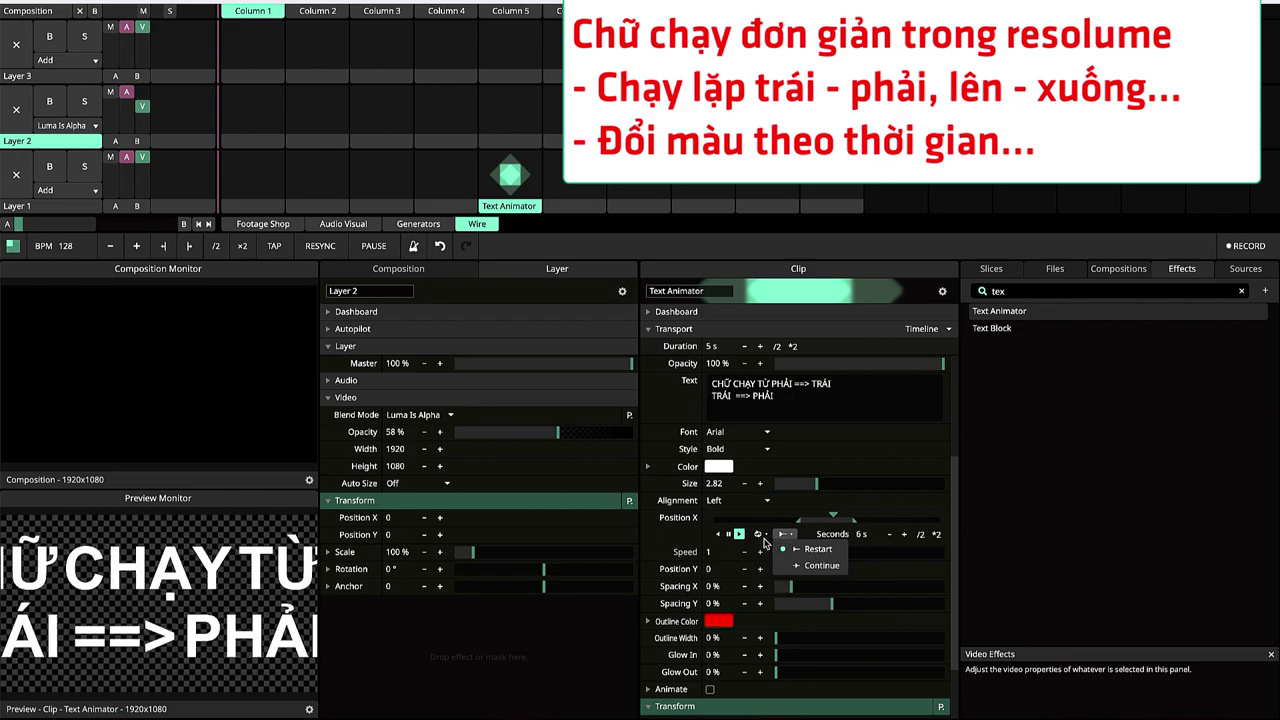
pyautogui.click(763, 535)
pyautogui.click(788, 566)
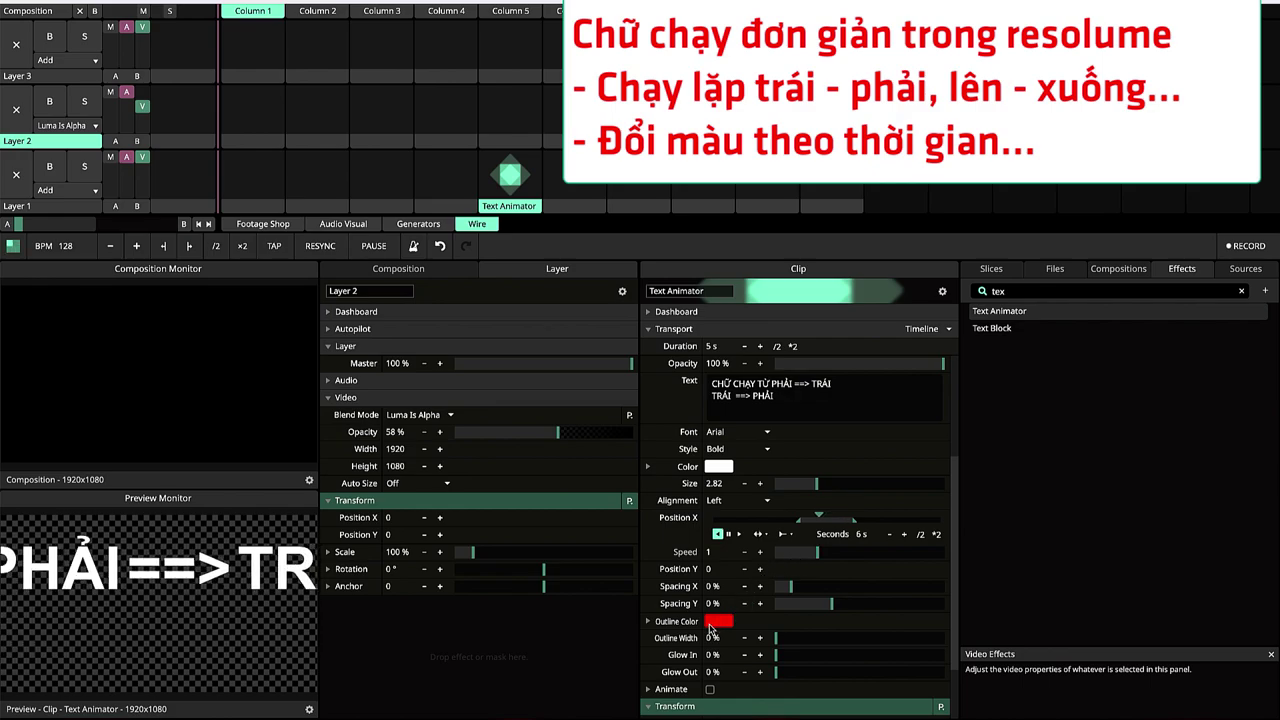
# Step: Show the palette for the Text Animator's Outline Color and animate it with Timeline
pyautogui.click(648, 622)
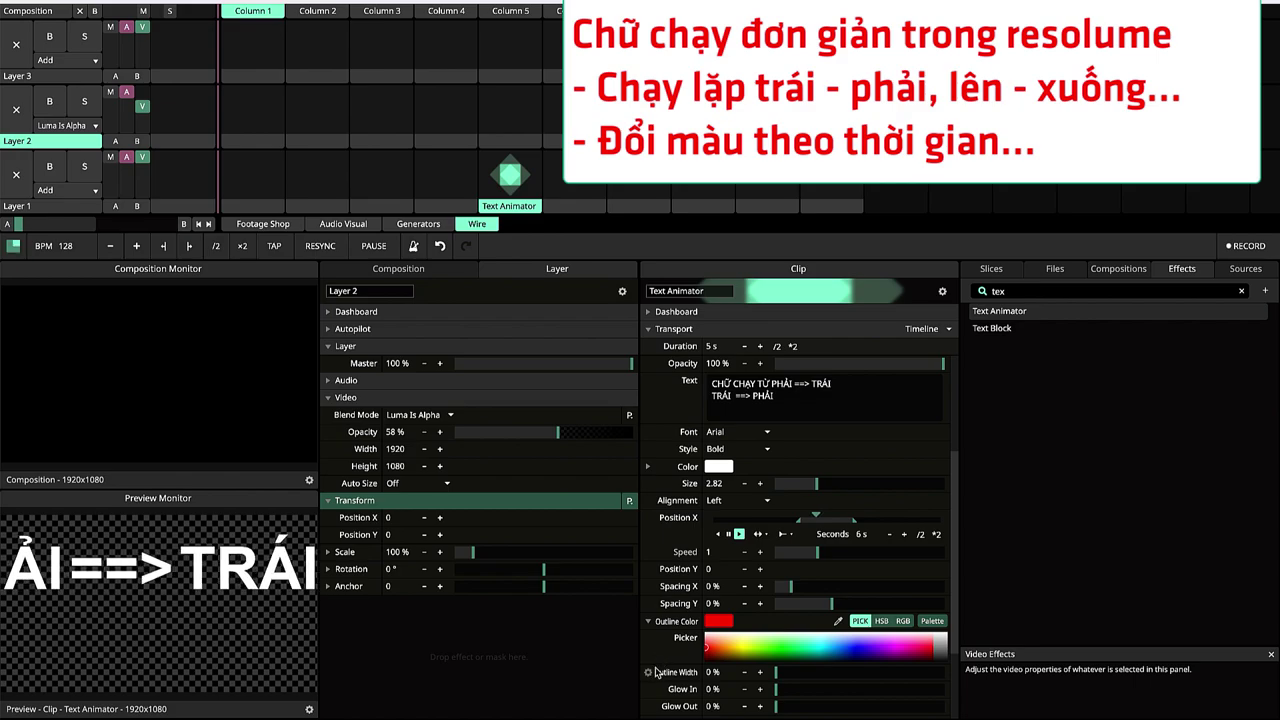
pyautogui.scroll(-2, 670, 655)
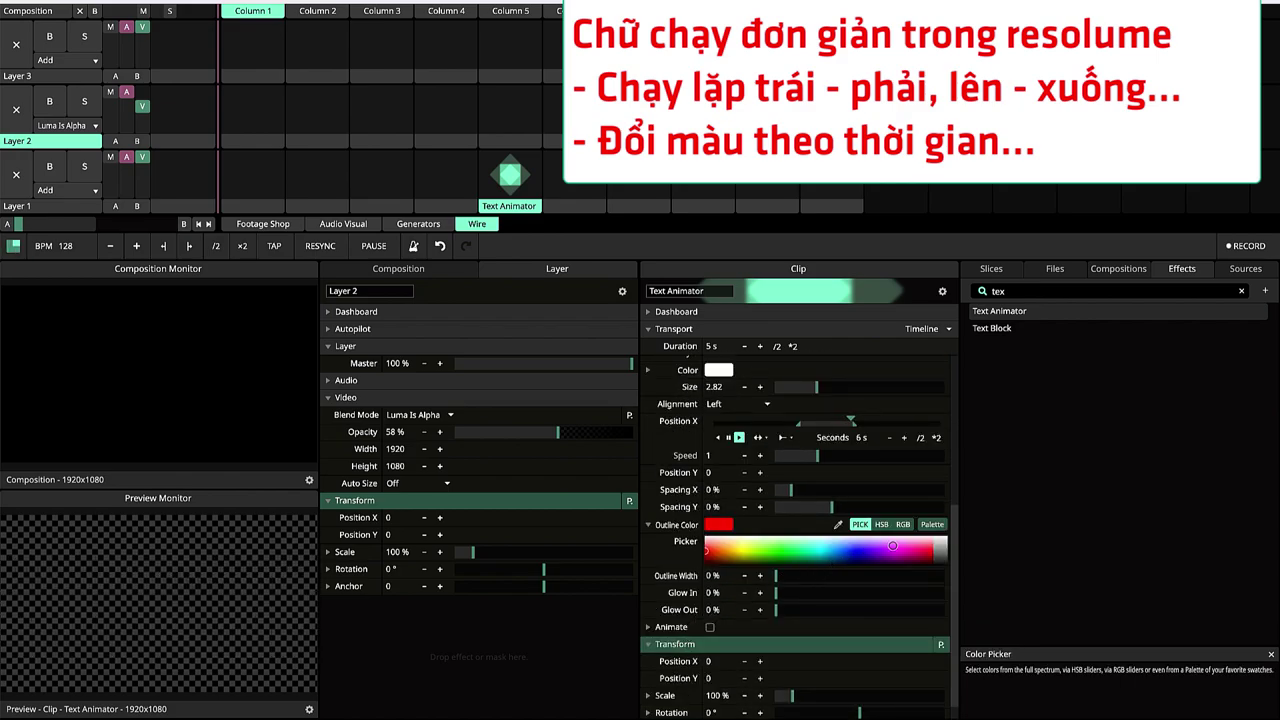
pyautogui.click(926, 525)
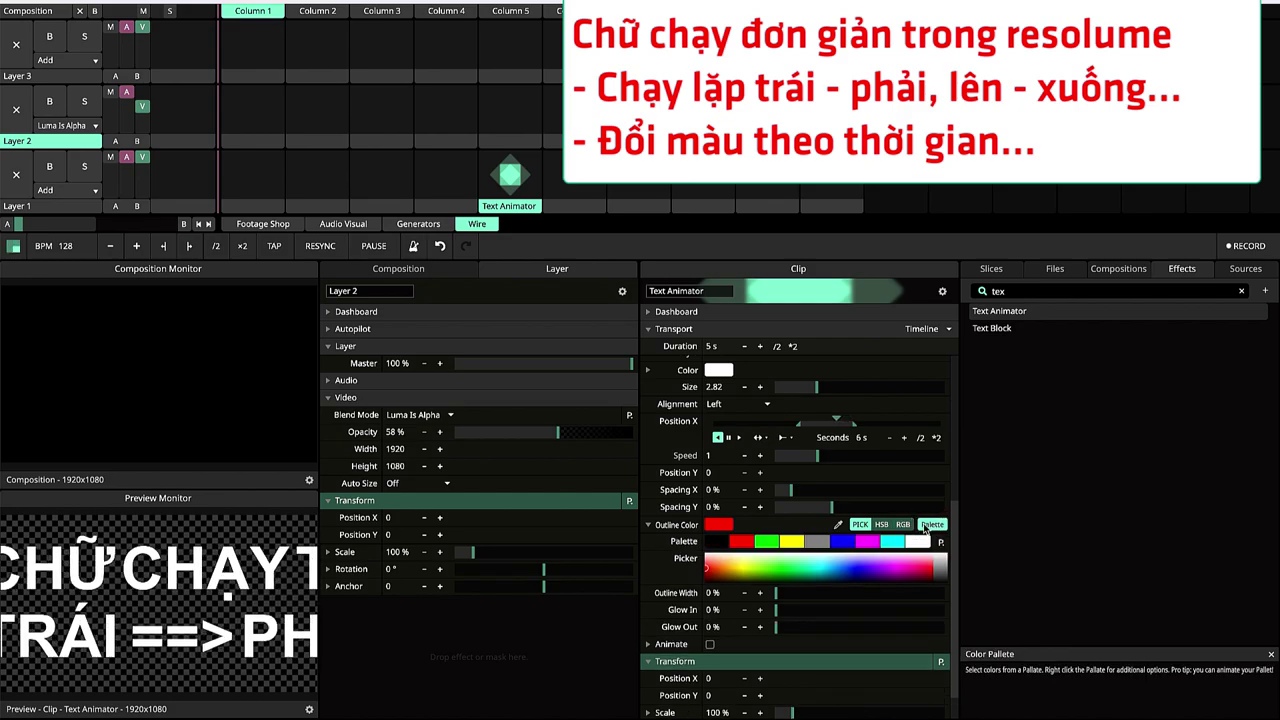
pyautogui.click(649, 543)
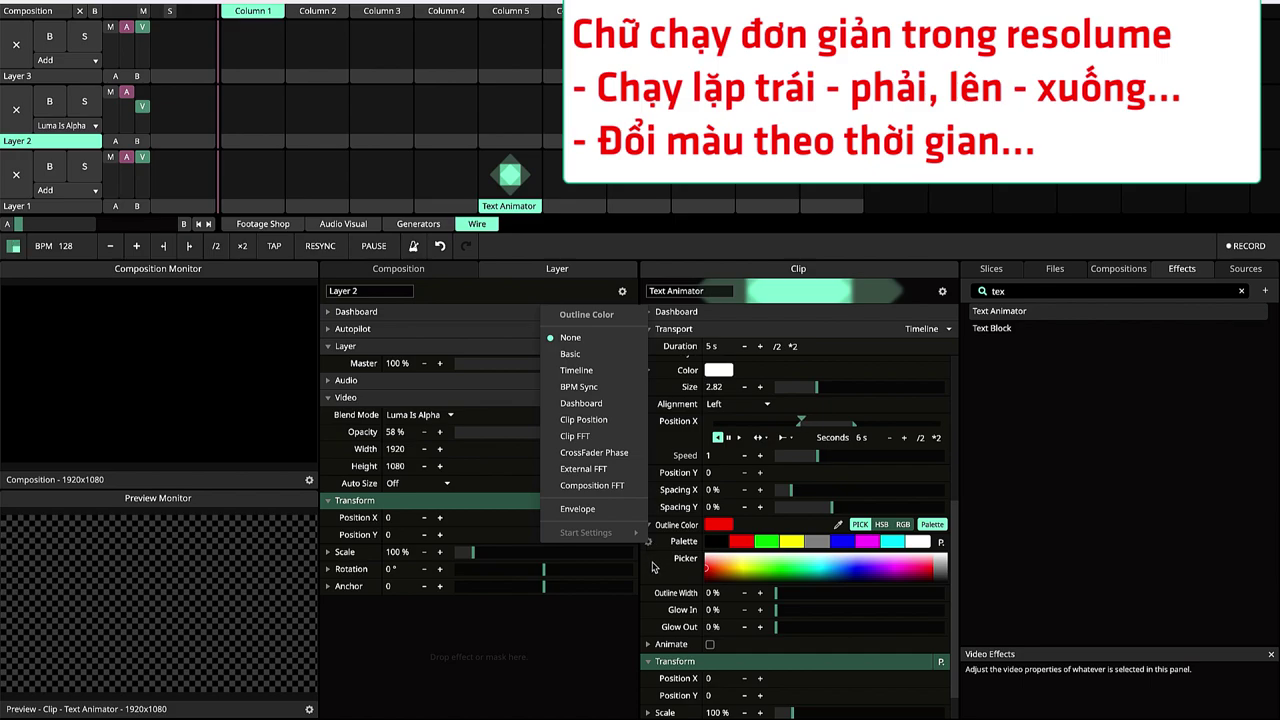
pyautogui.click(587, 369)
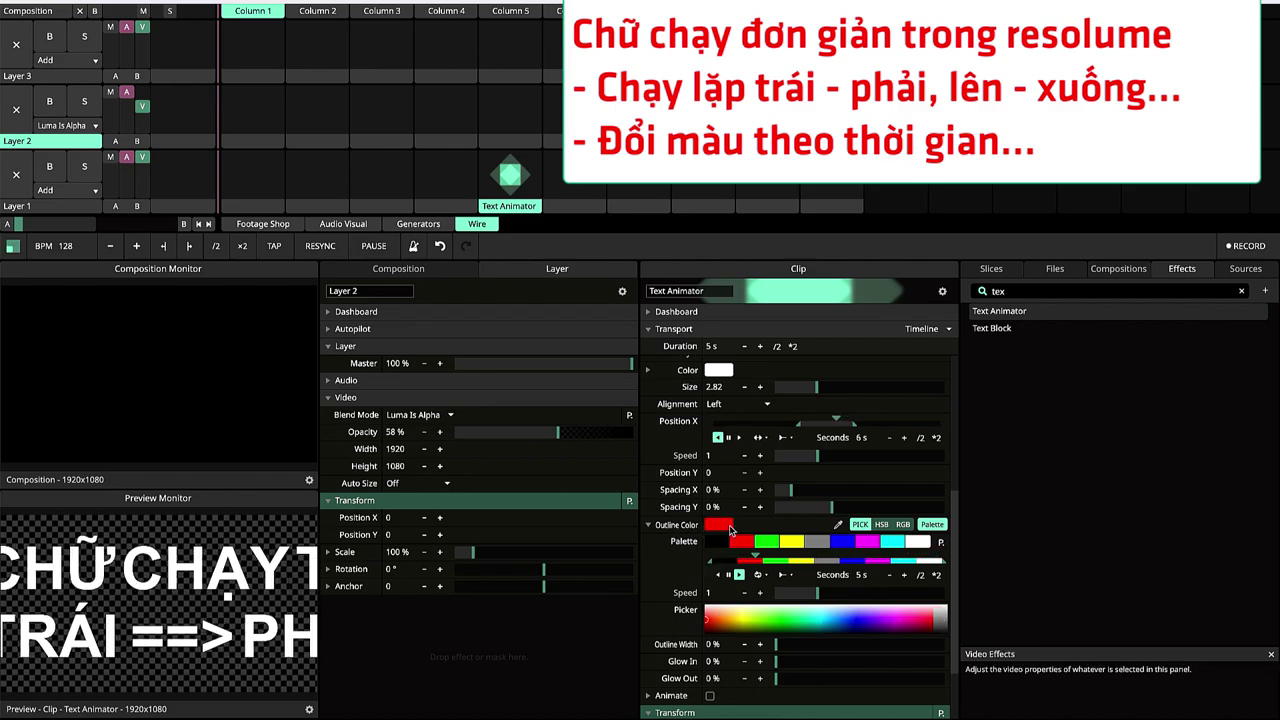
pyautogui.click(884, 525)
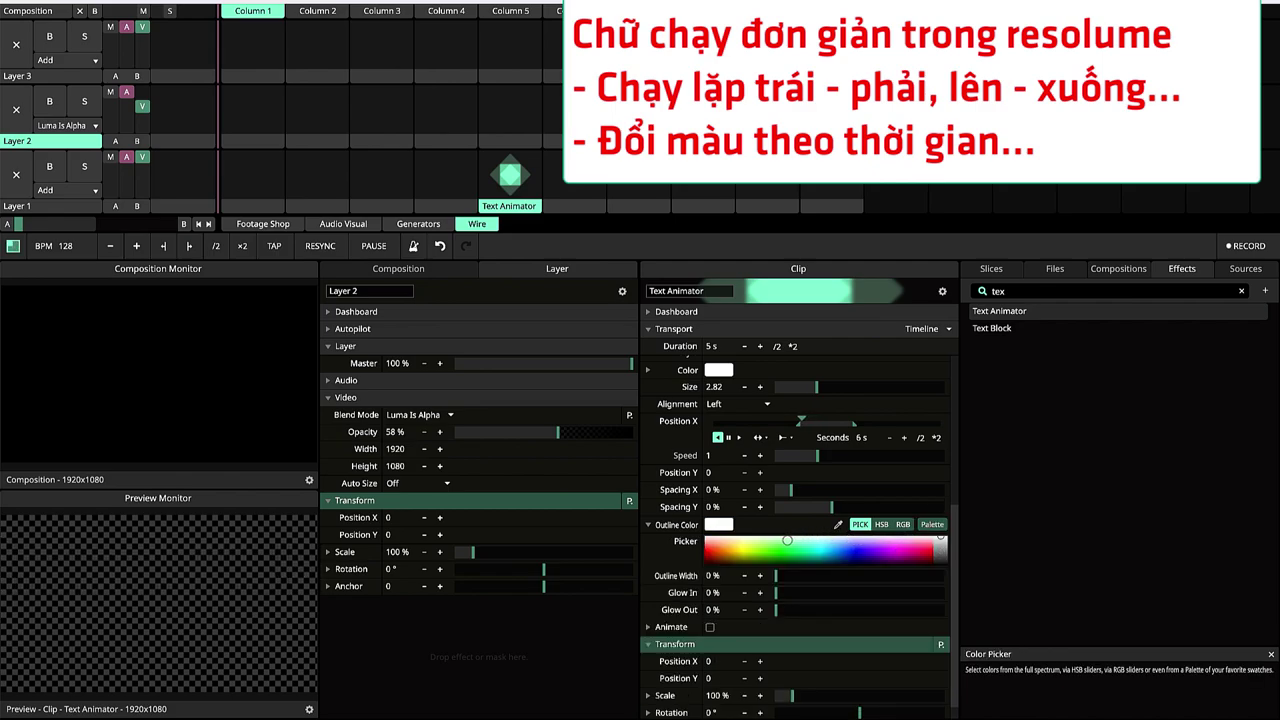
pyautogui.click(648, 526)
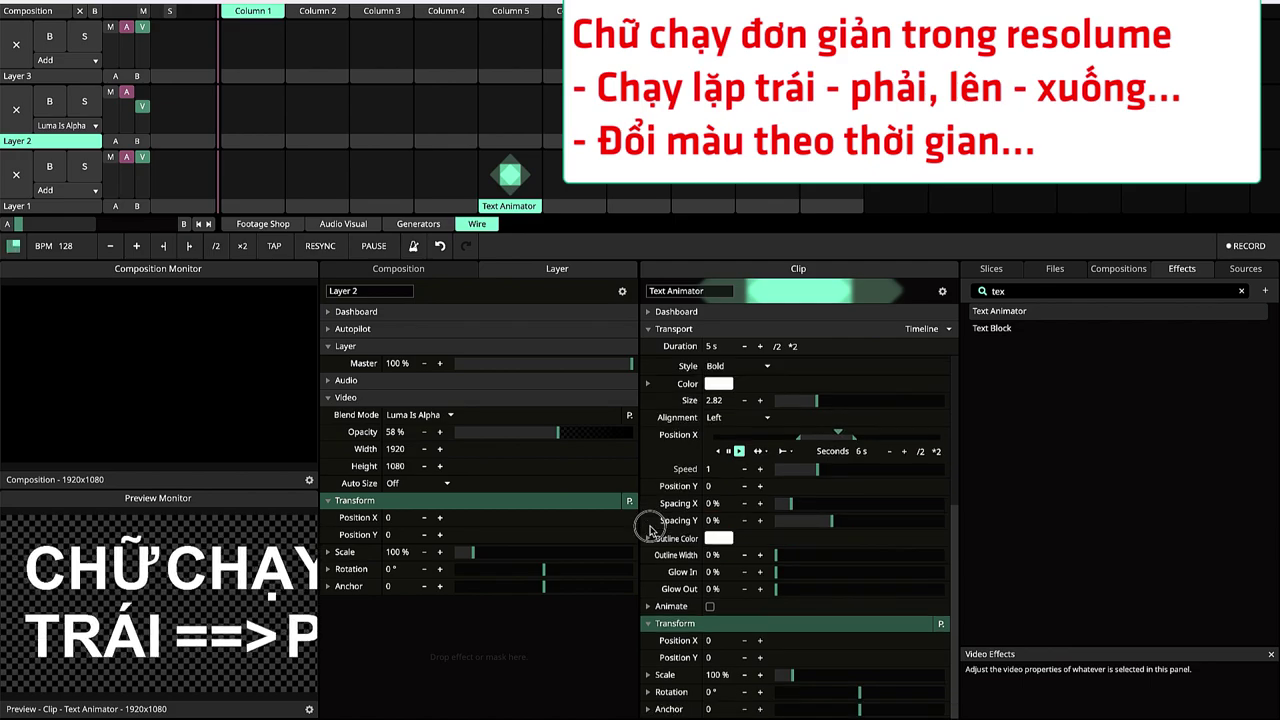
# Step: Show the palette for the text's Color and animate it with Timeline so the text cycles through the palette colors
pyautogui.click(648, 385)
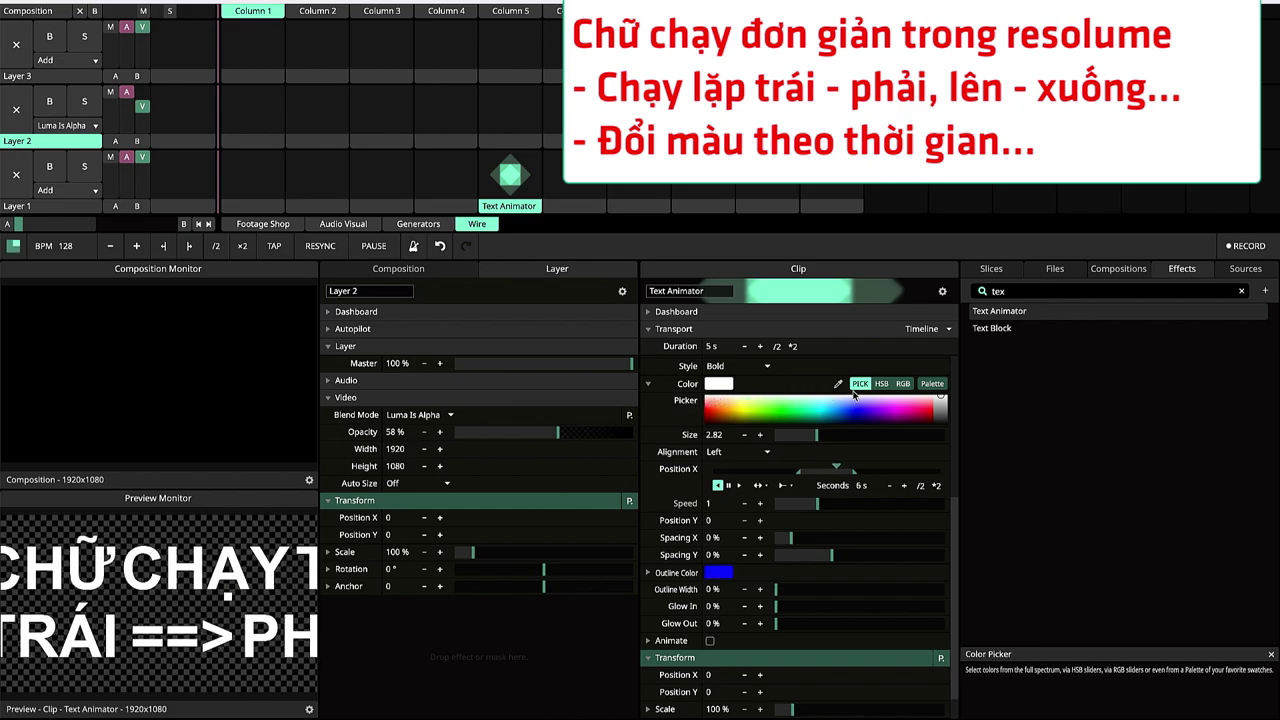
pyautogui.click(931, 383)
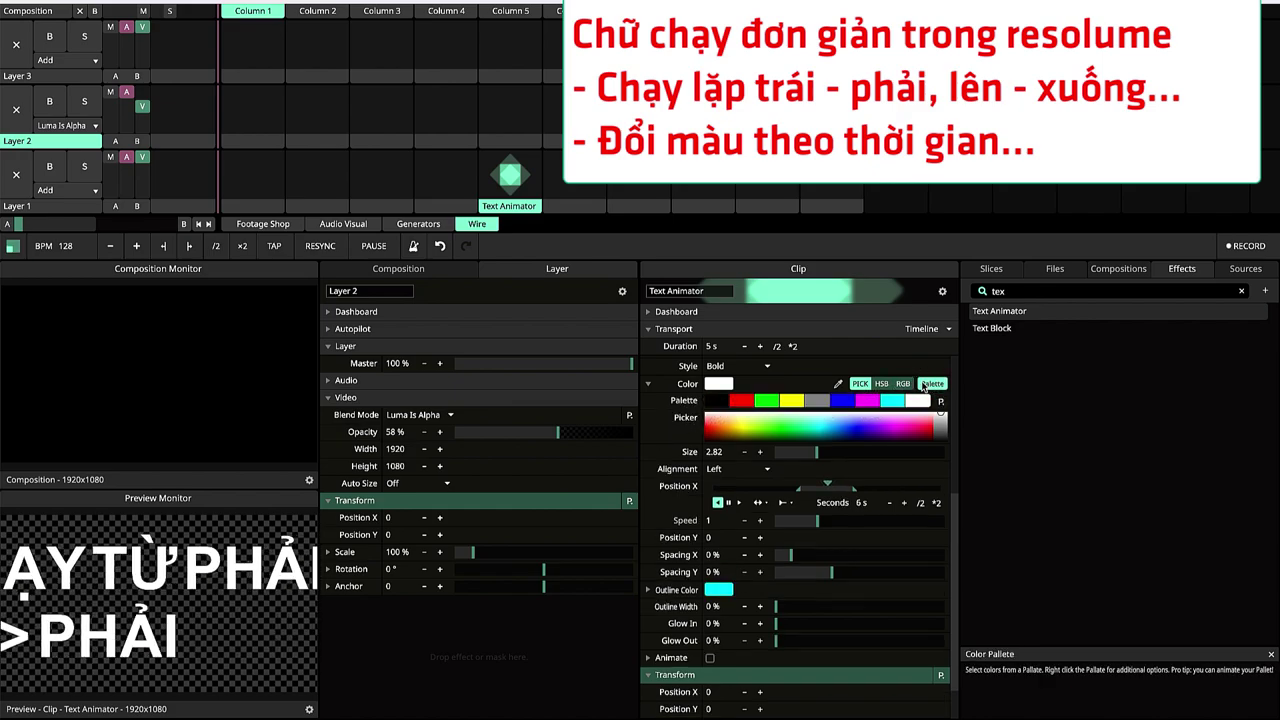
pyautogui.click(648, 401)
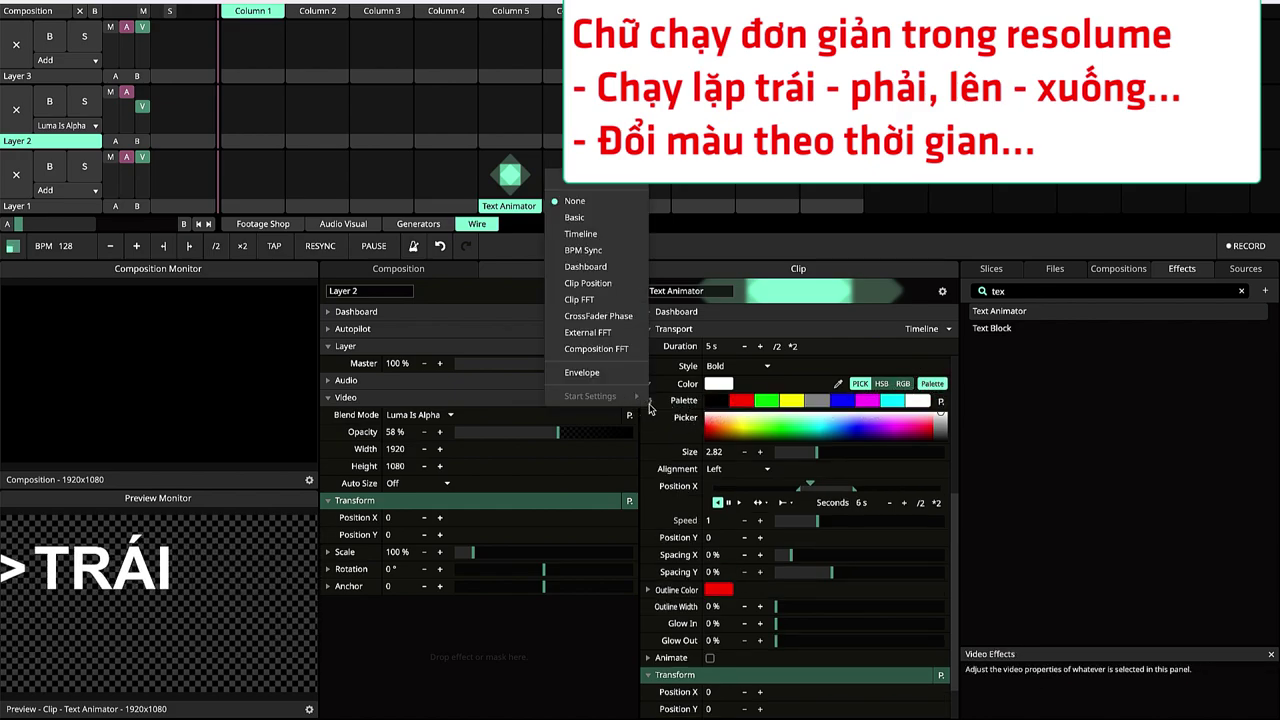
pyautogui.click(592, 236)
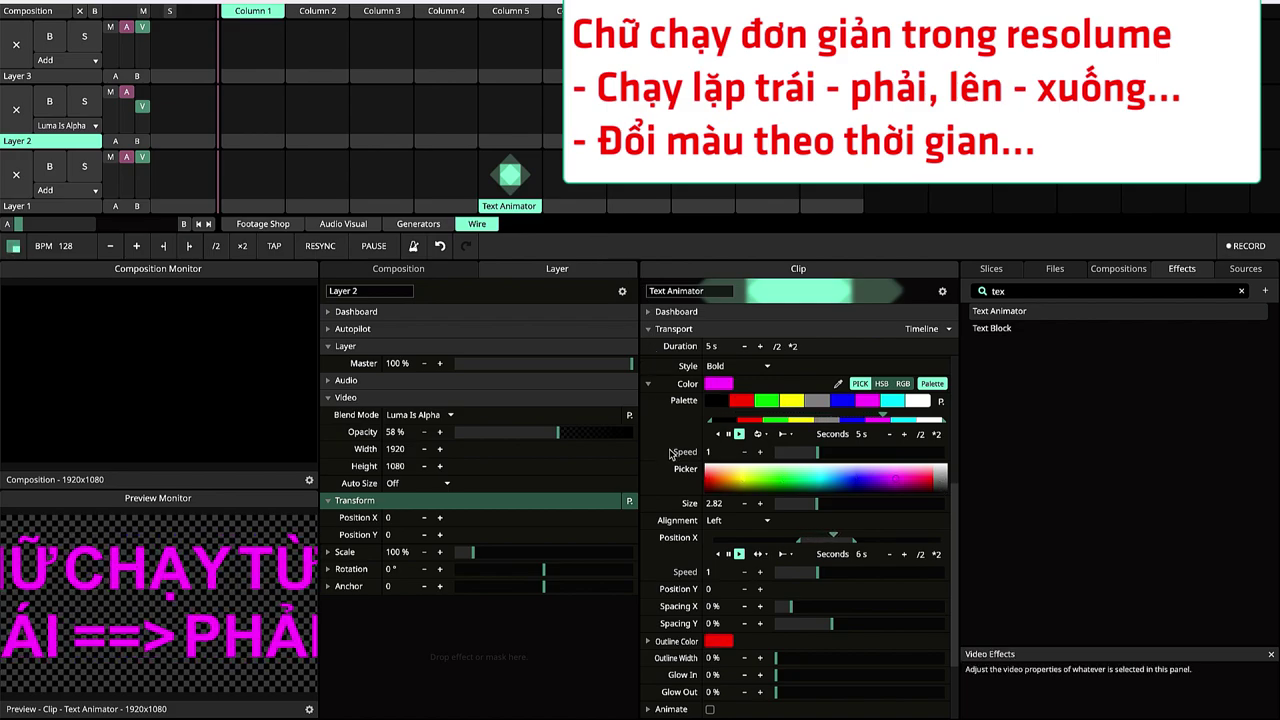
# Step: Remove the Timeline animation from the Outline Color palette by setting its animation to None
pyautogui.click(649, 642)
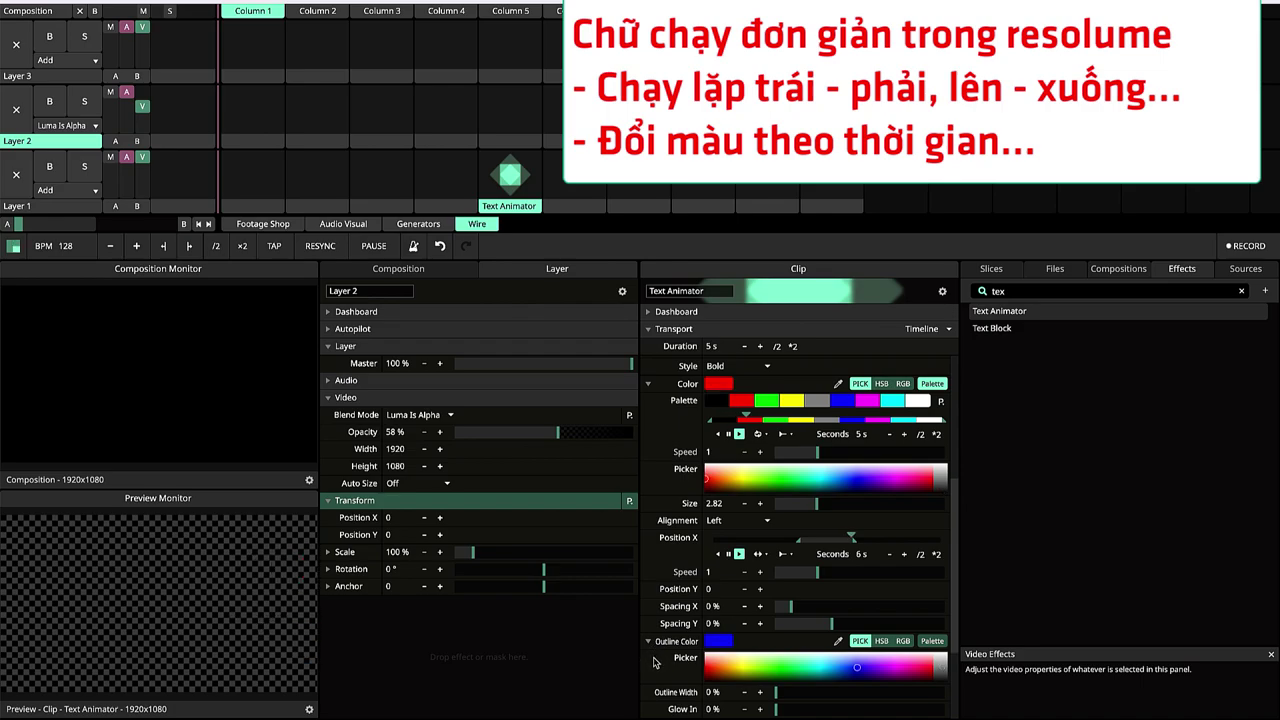
pyautogui.click(935, 642)
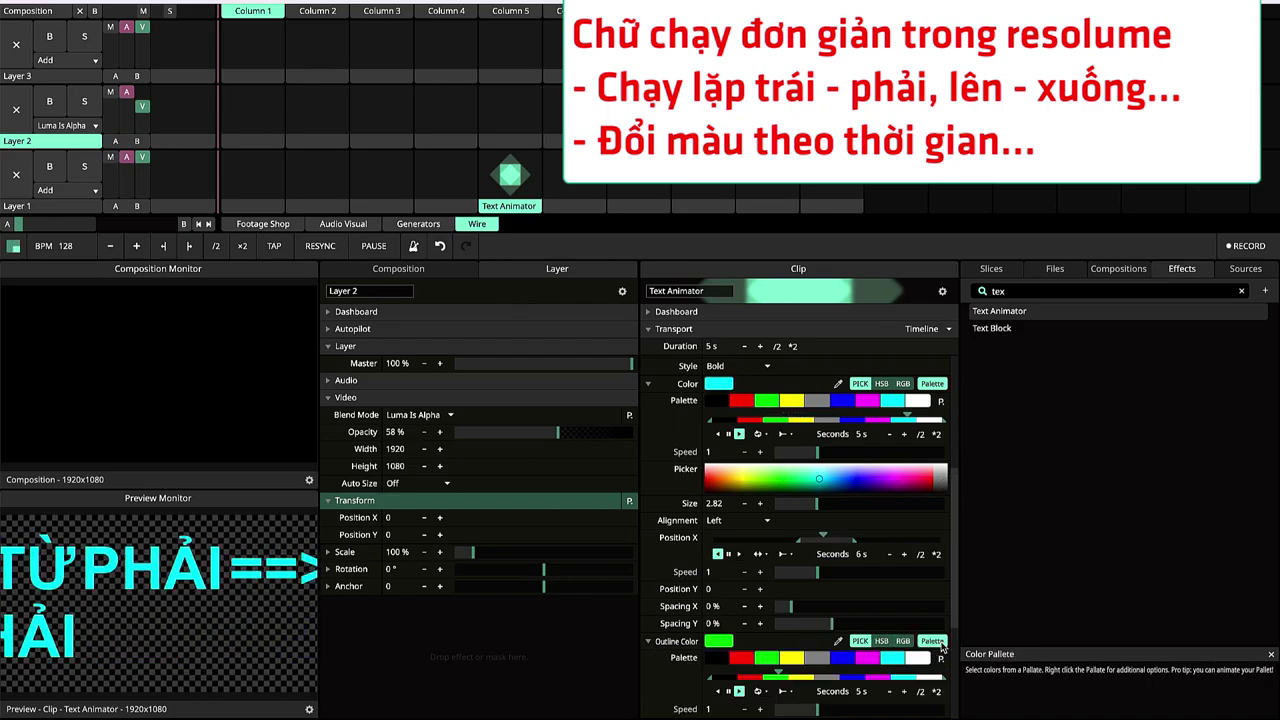
pyautogui.rightClick(727, 652)
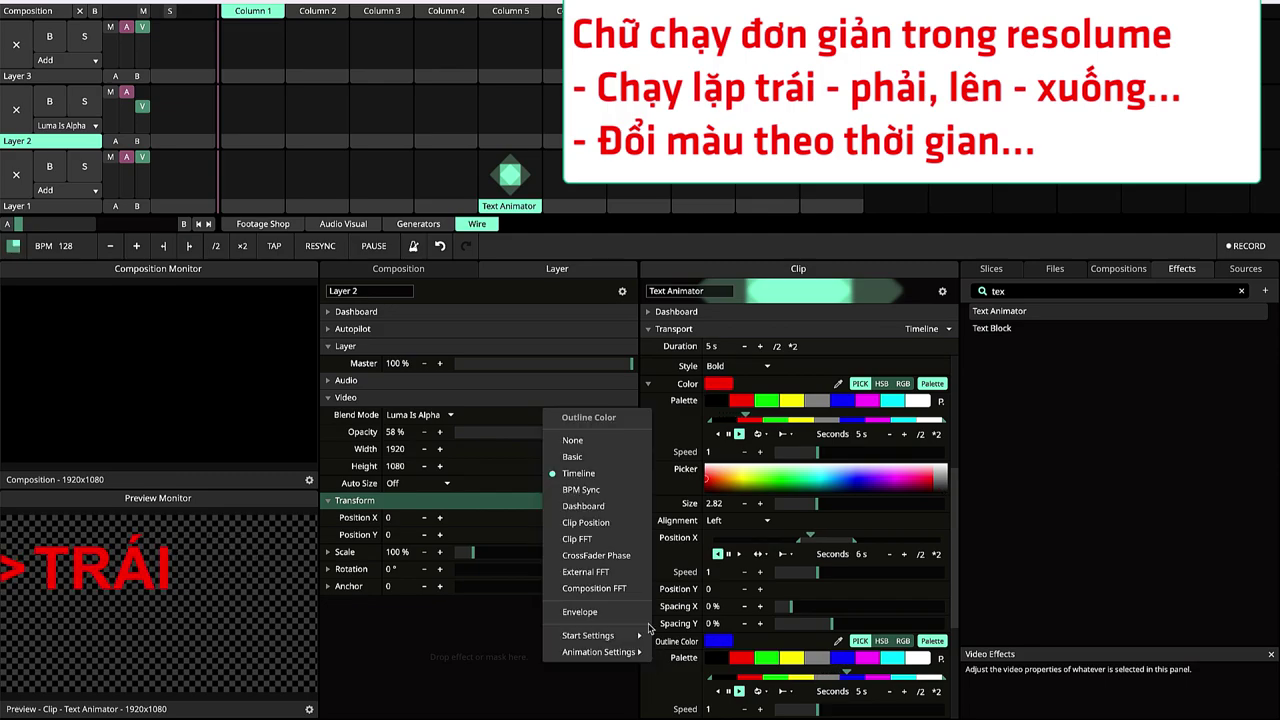
pyautogui.click(590, 441)
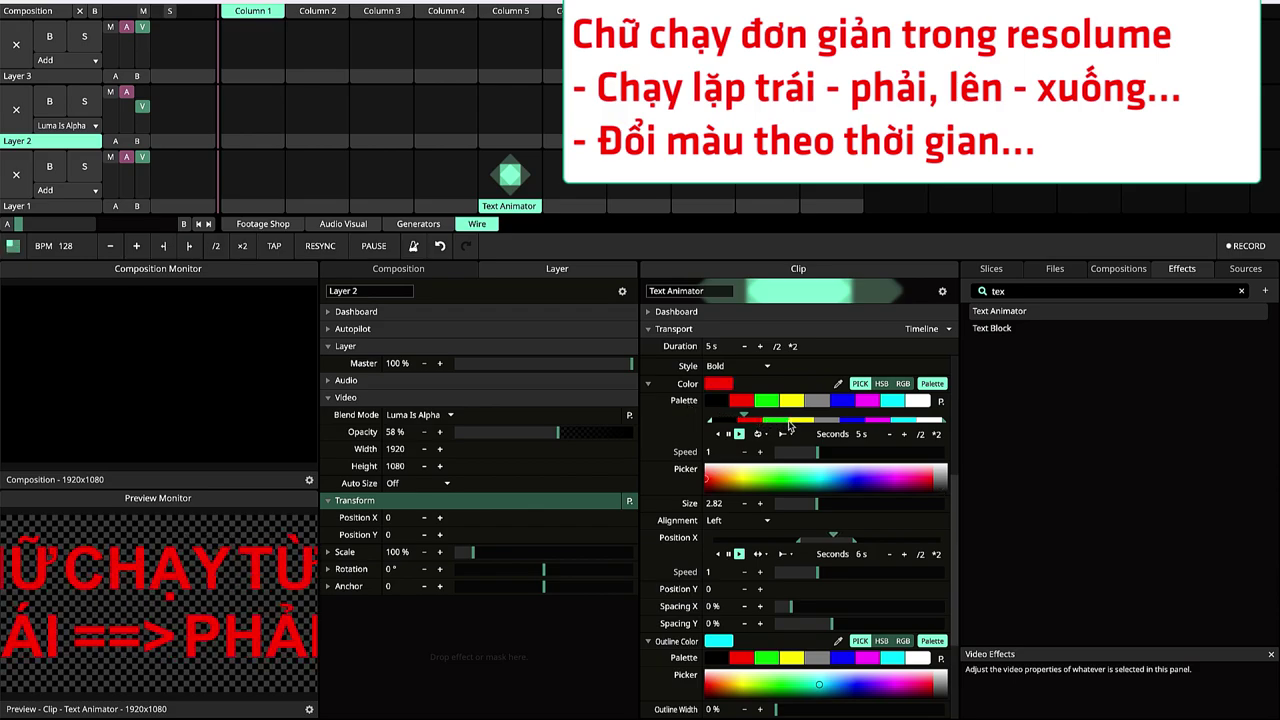
pyautogui.click(882, 388)
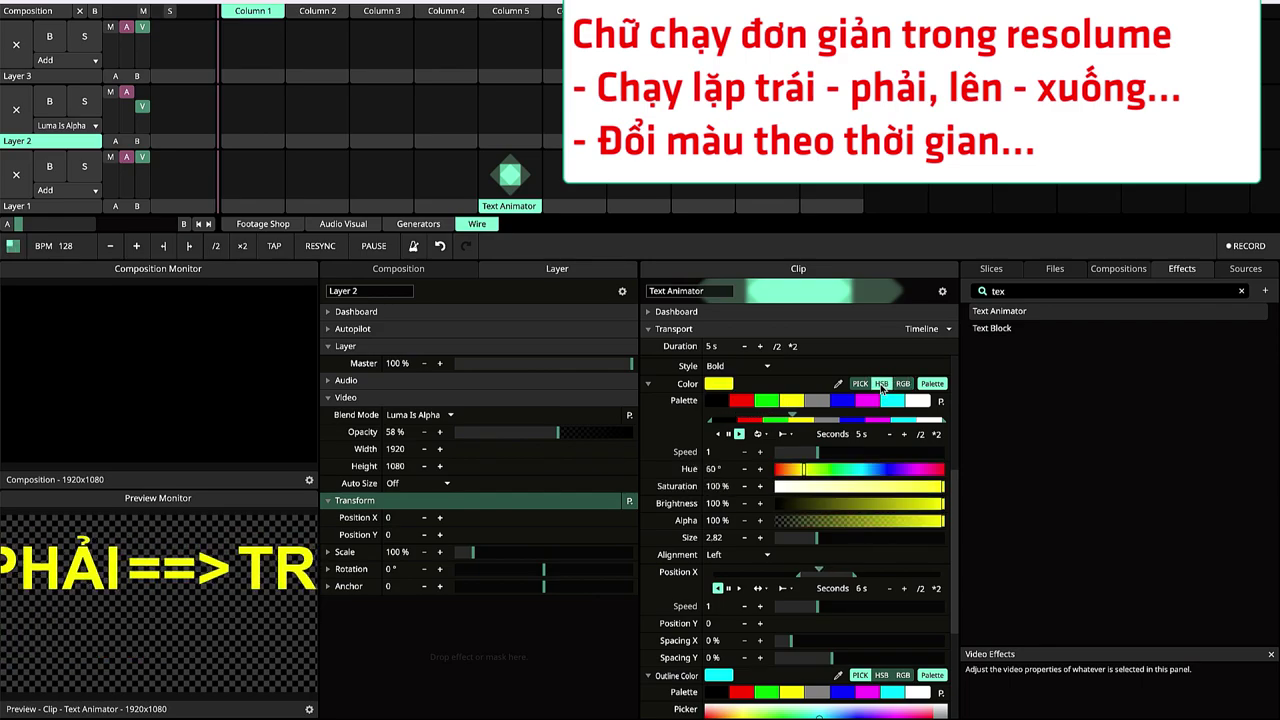
pyautogui.click(892, 387)
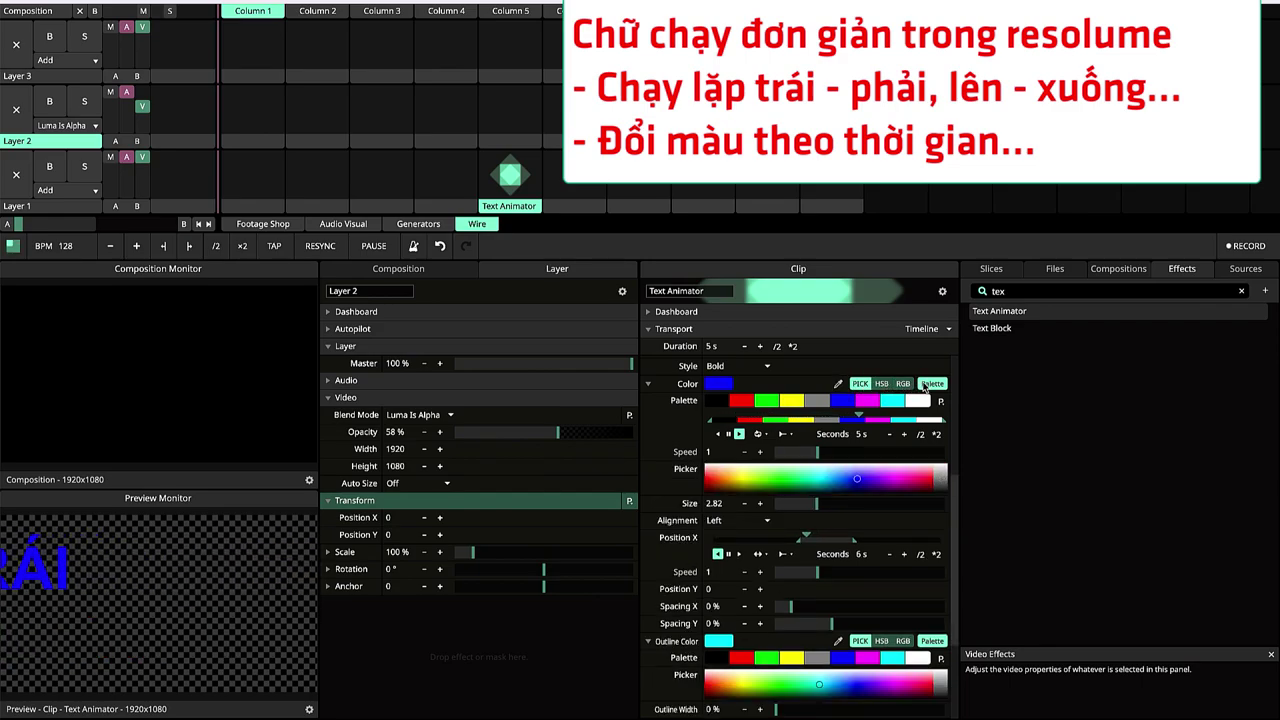
pyautogui.click(932, 384)
pyautogui.moveTo(940, 397); pyautogui.dragTo(940, 424)
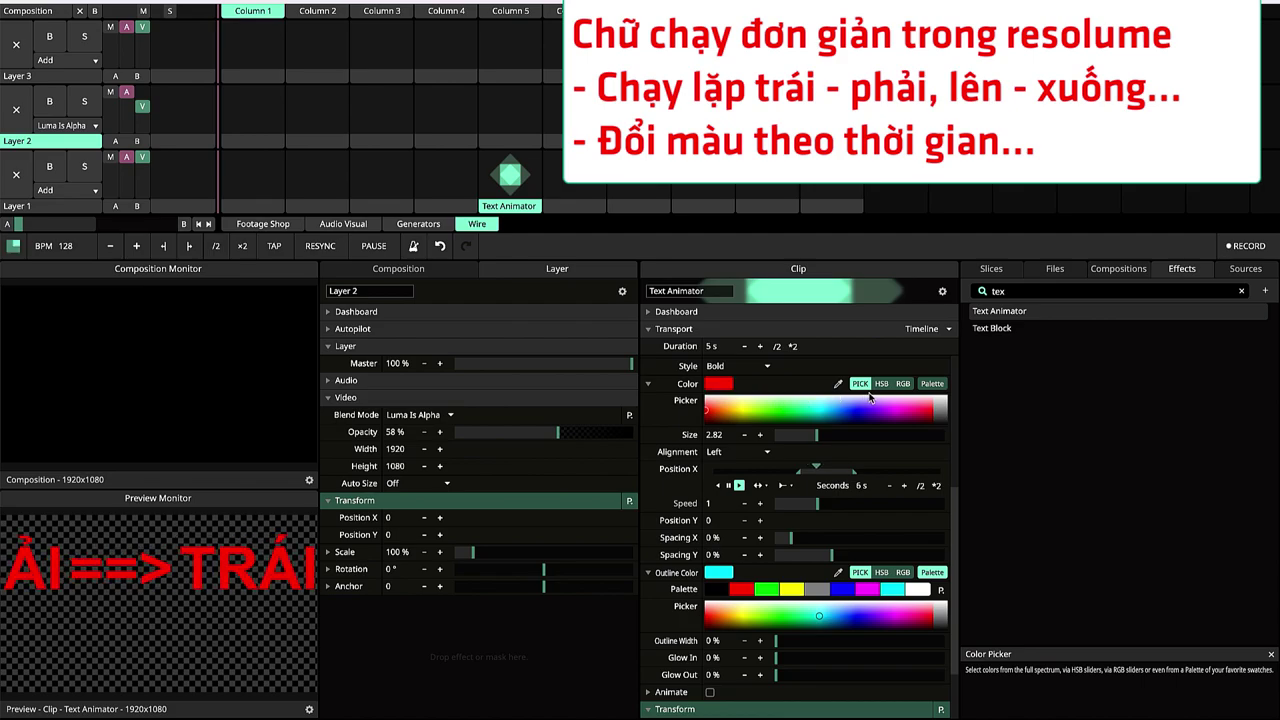
pyautogui.click(932, 384)
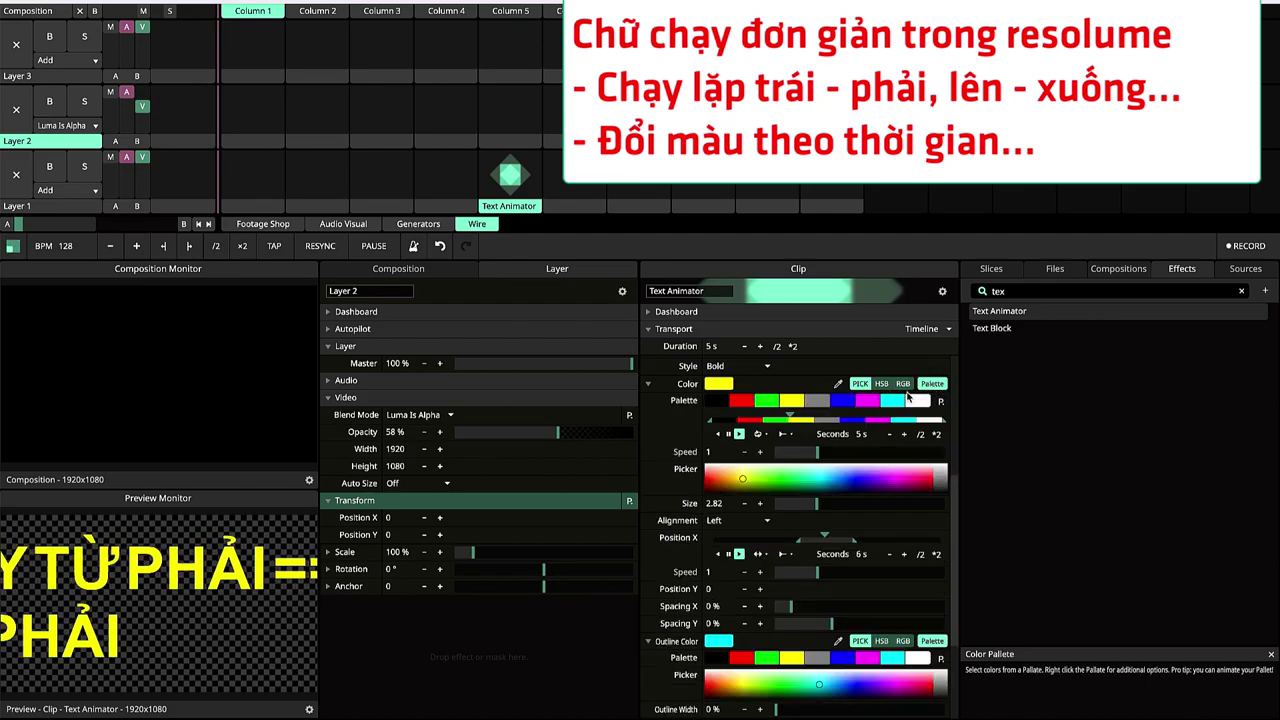
# Step: Remove the Timeline animation from the text Color palette by setting its animation to None
pyautogui.rightClick(650, 407)
pyautogui.click(570, 184)
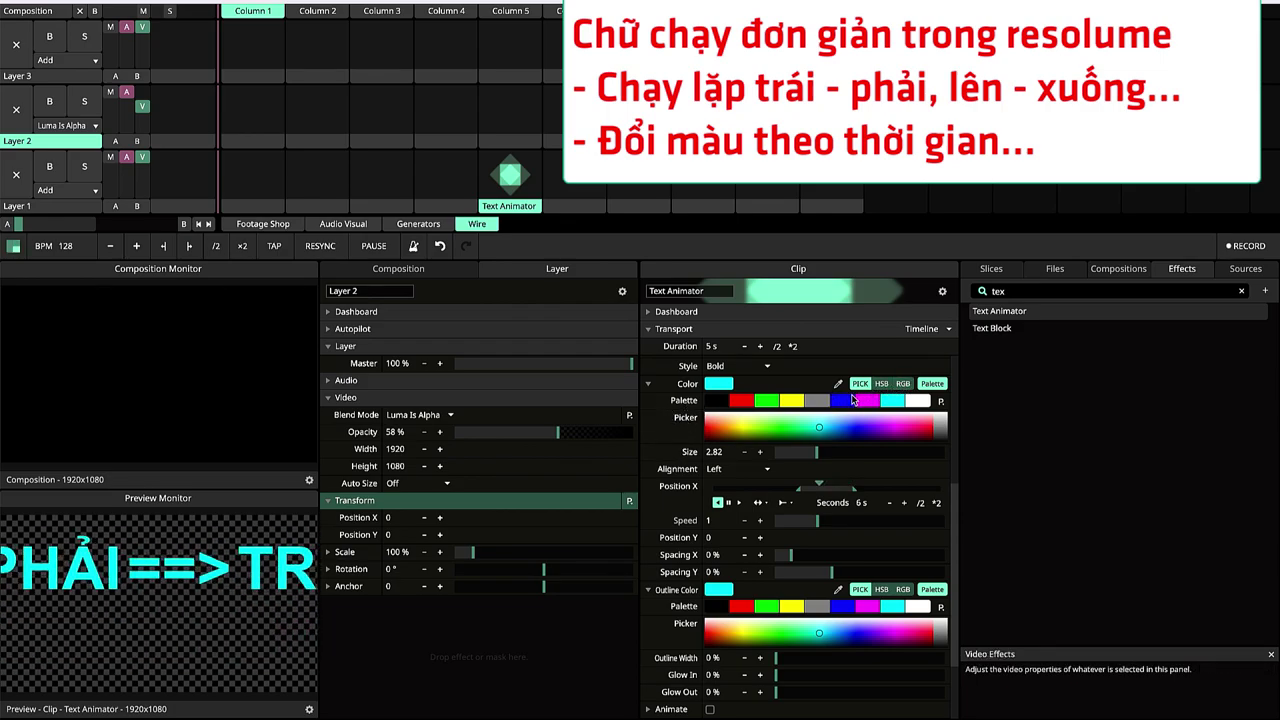
# Step: Examine the text Color's RGB channels and the available palette presets, and return to the color picker
pyautogui.click(902, 384)
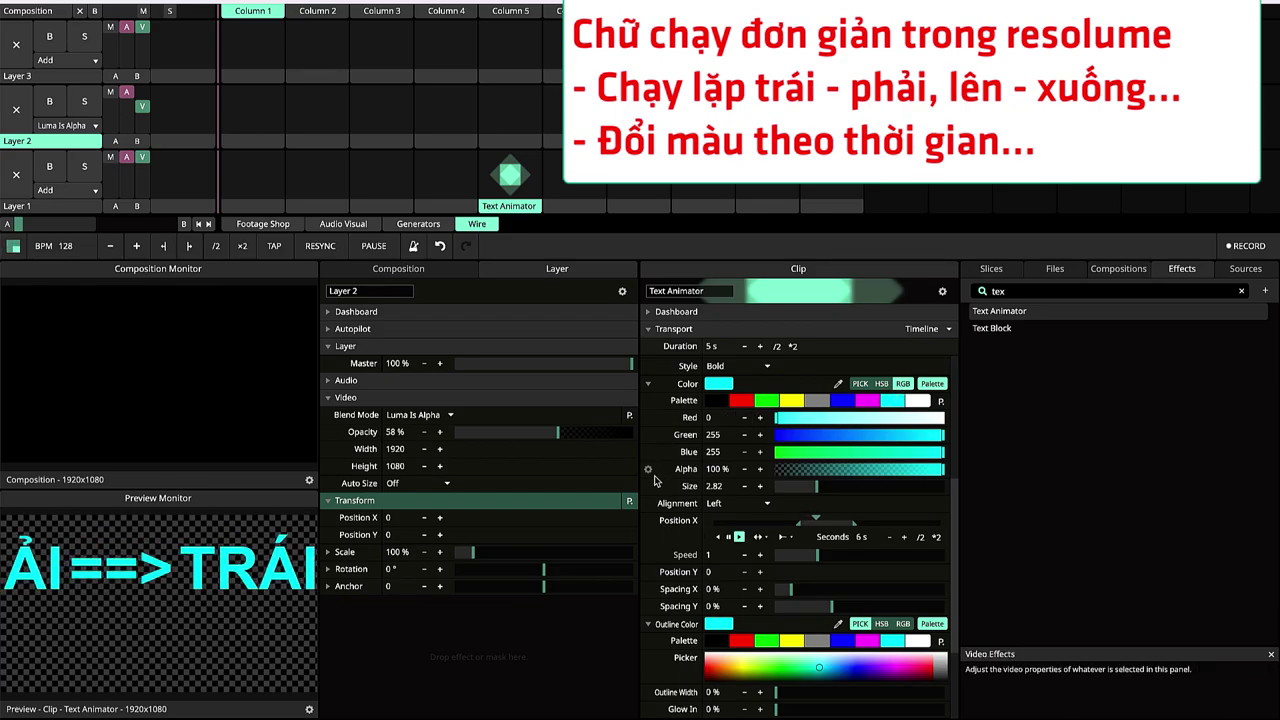
pyautogui.click(648, 385)
pyautogui.click(648, 385)
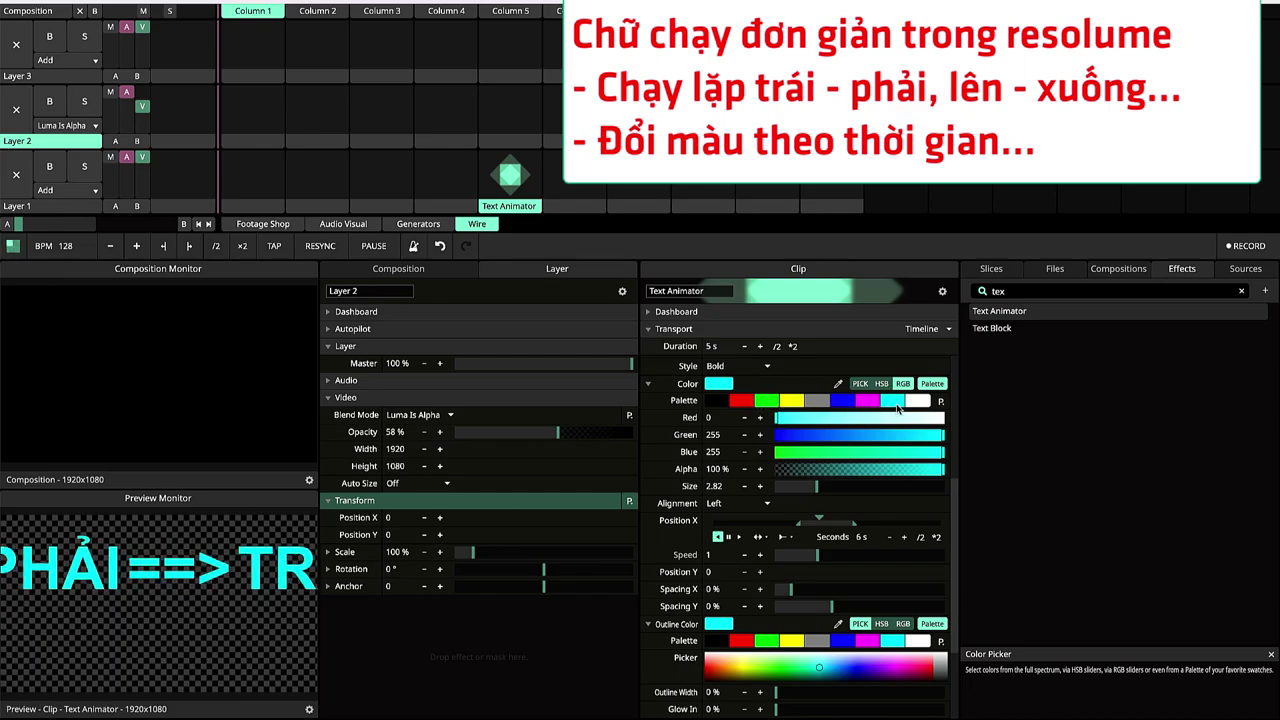
pyautogui.click(940, 401)
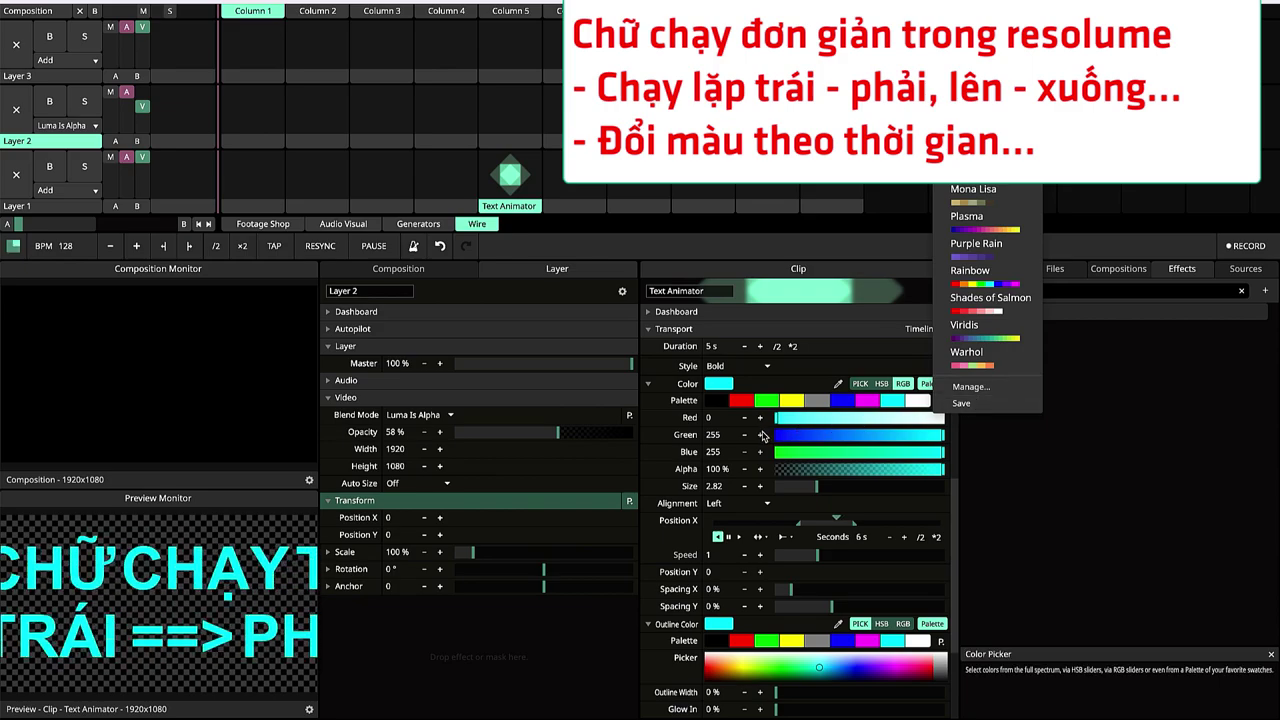
pyautogui.click(663, 428)
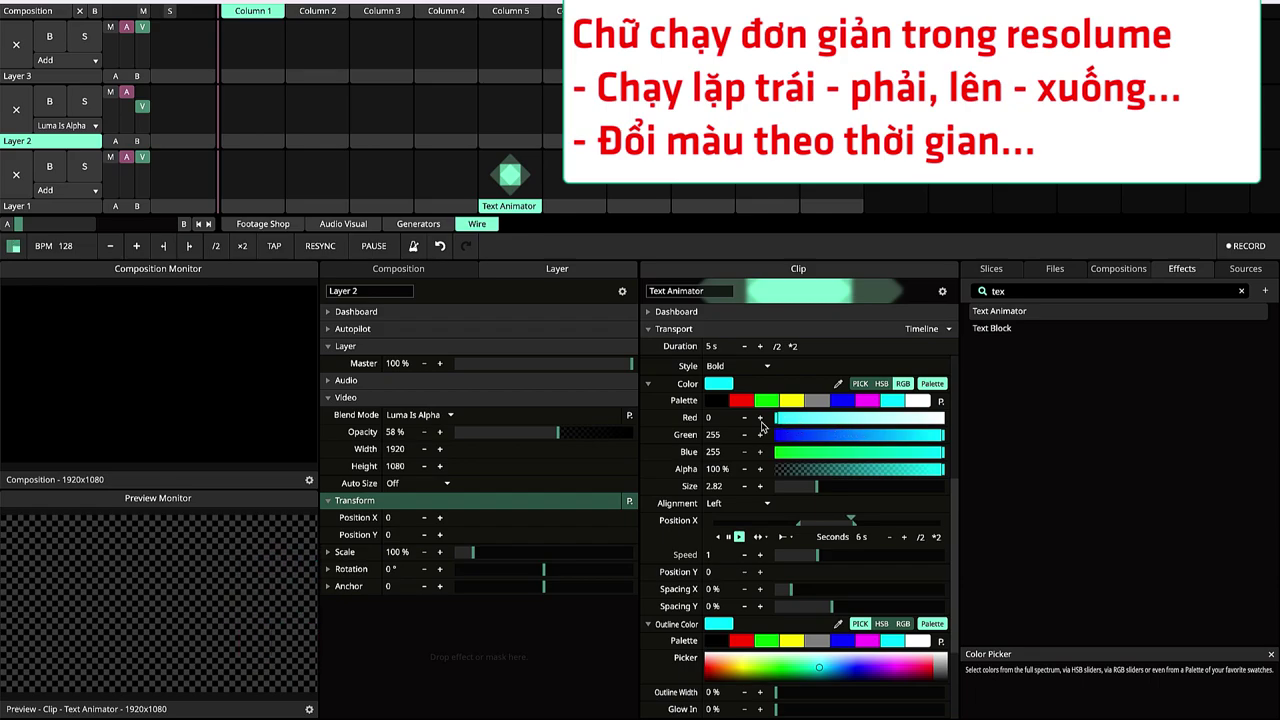
pyautogui.click(860, 384)
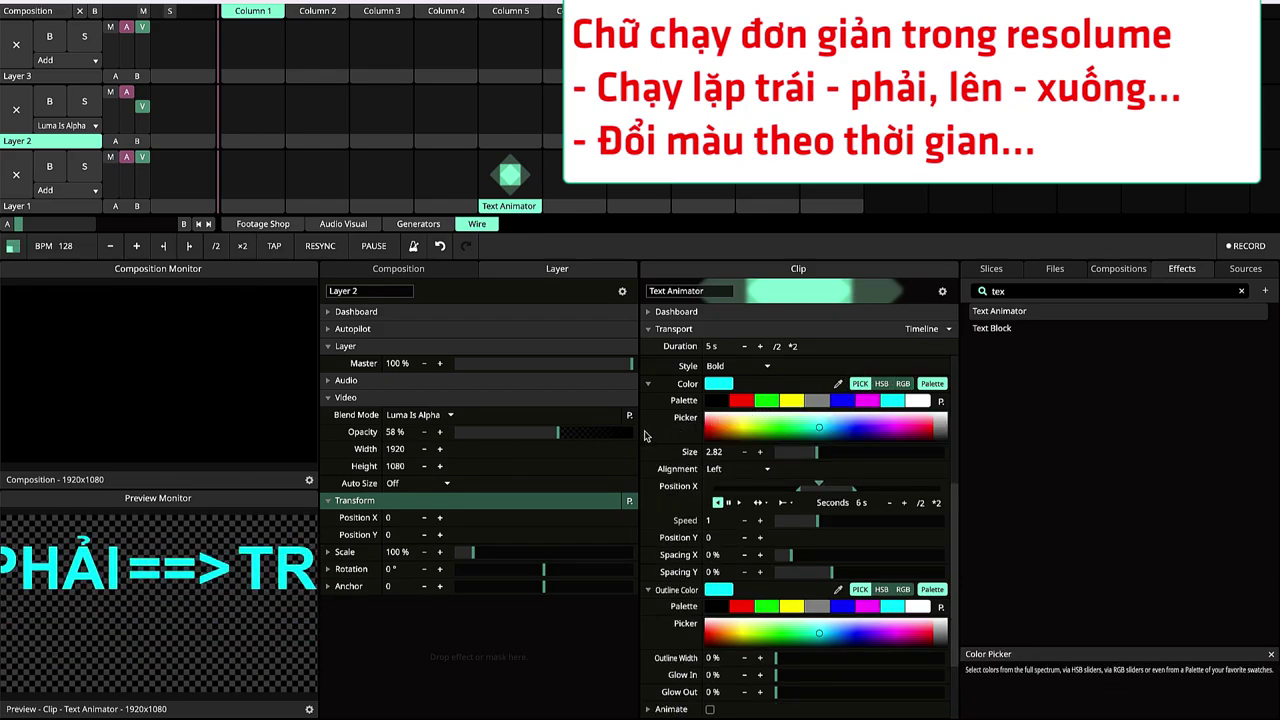
# Step: Switch the text Color to HSB values and animate its Hue with Timeline
pyautogui.click(882, 384)
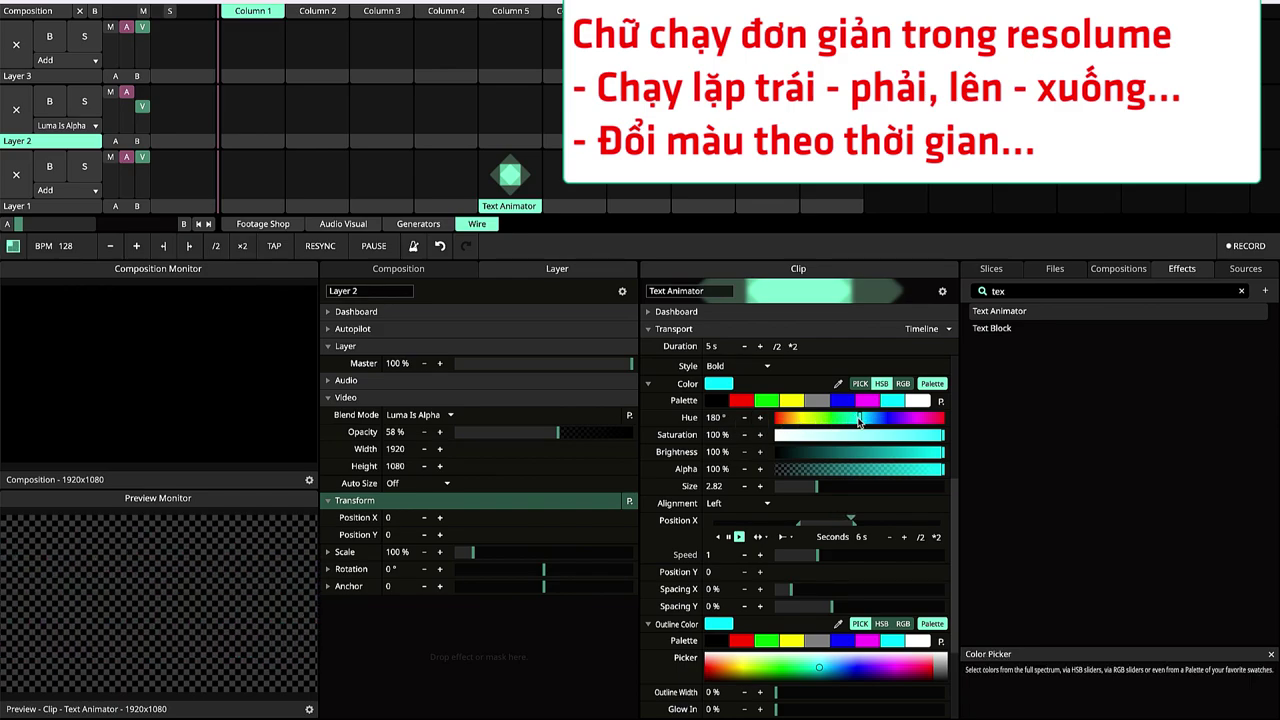
pyautogui.moveTo(858, 422); pyautogui.dragTo(715, 422)
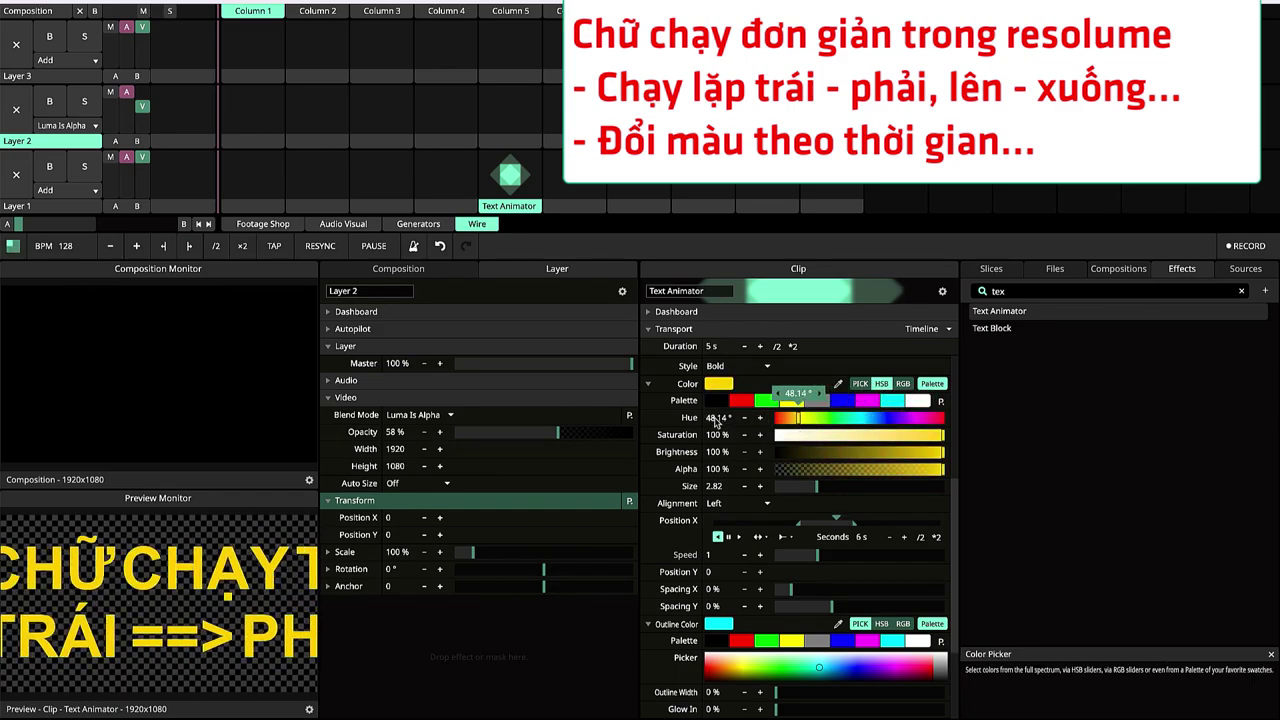
pyautogui.rightClick(652, 424)
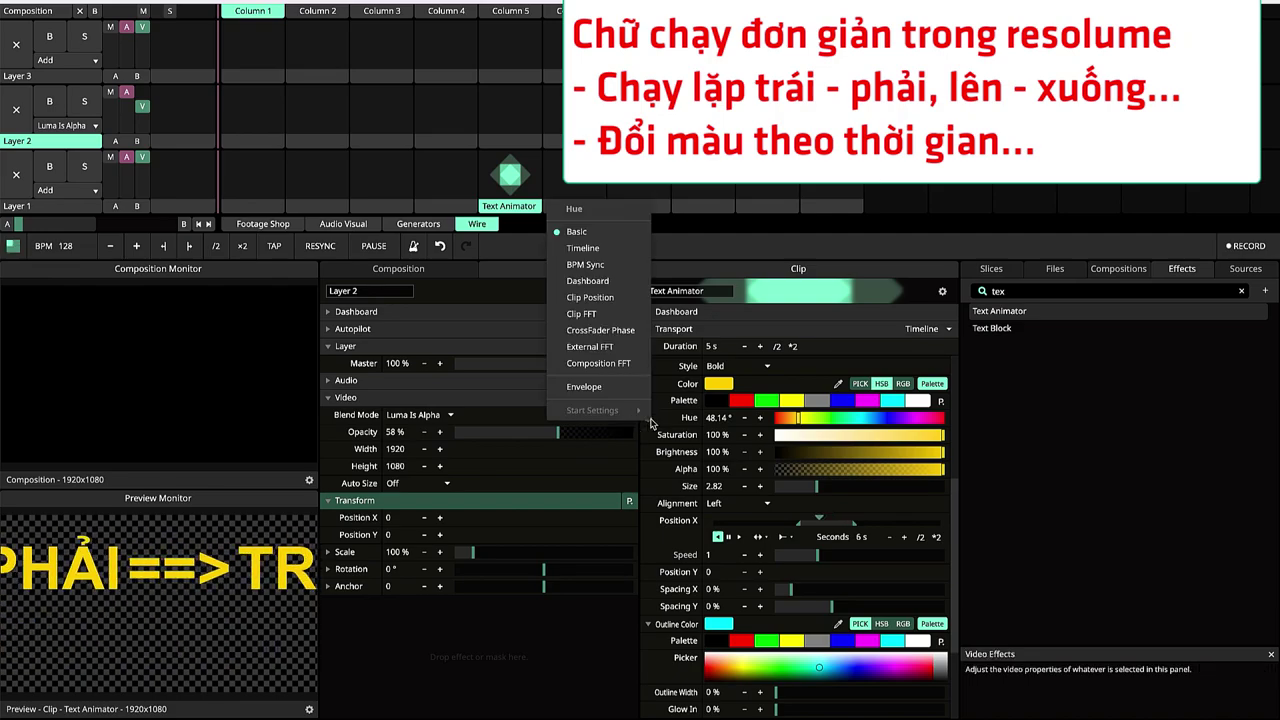
pyautogui.click(610, 248)
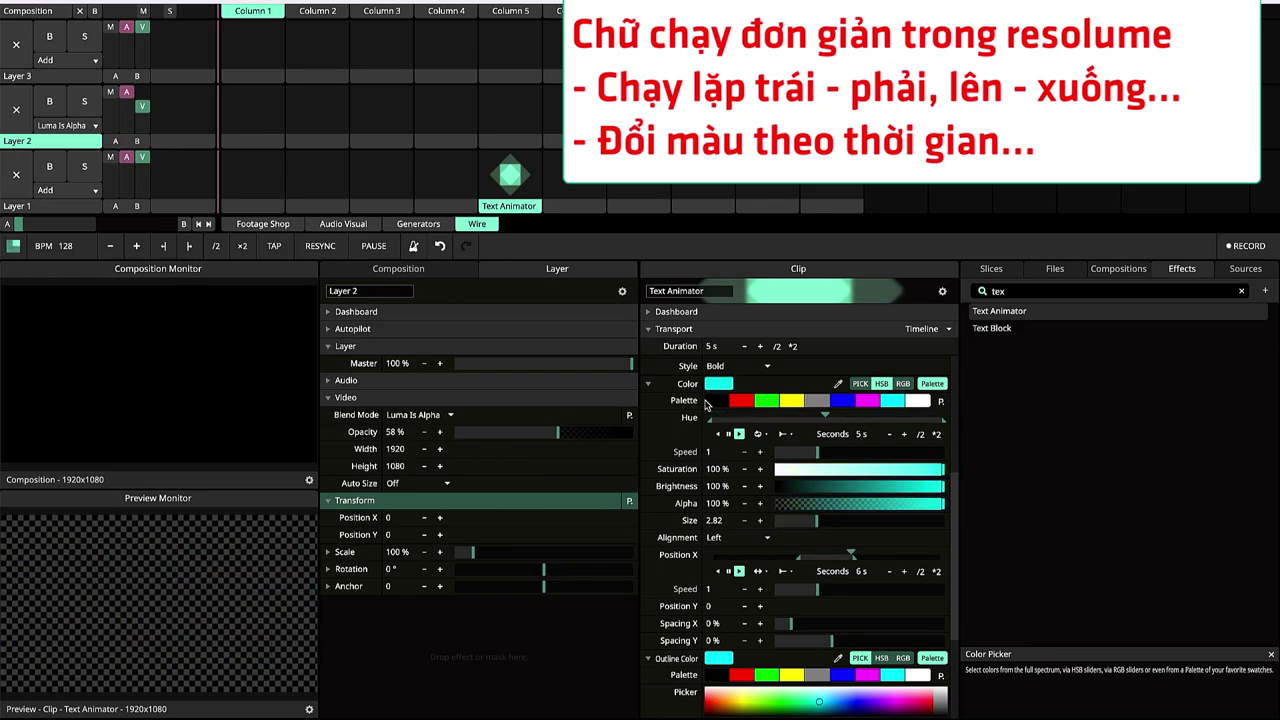
pyautogui.scroll(3, 812, 525)
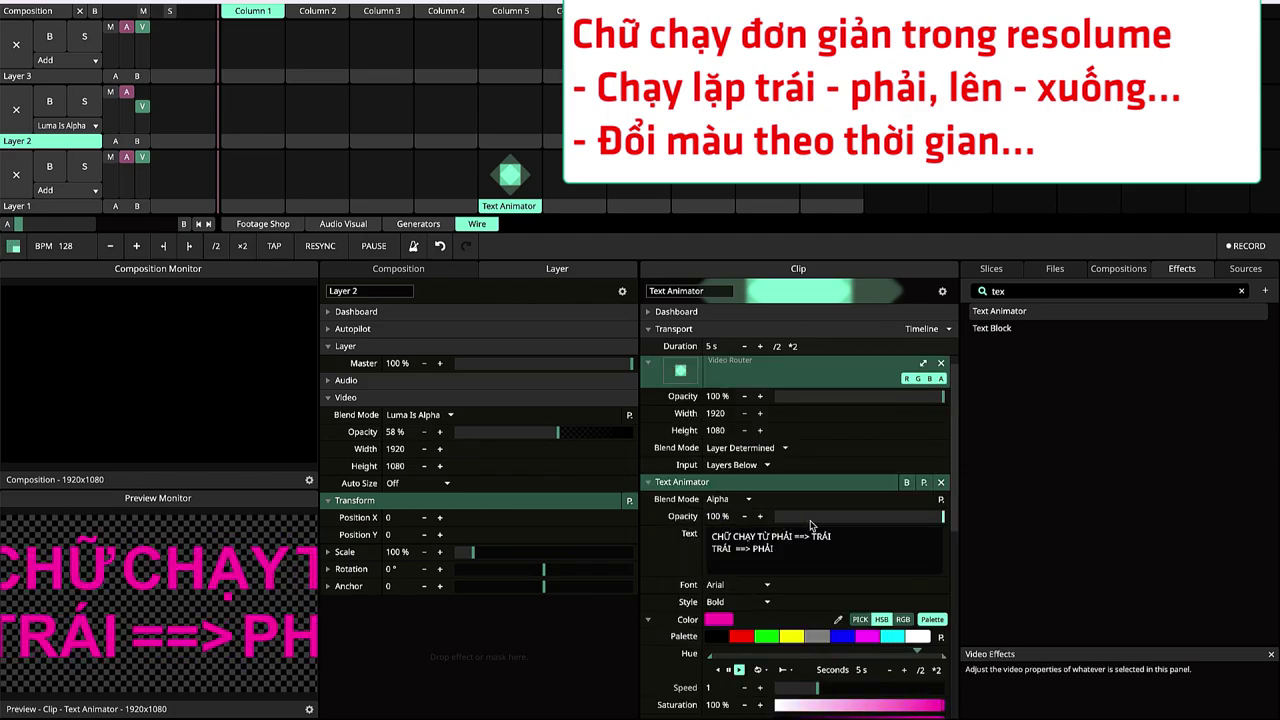